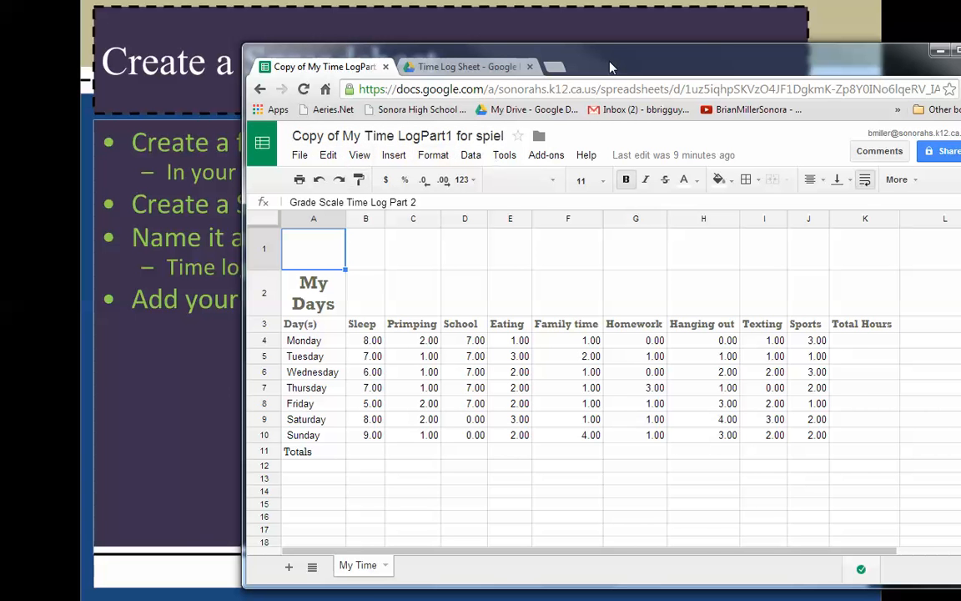
Examine the time log's title, its activity column headings and Monday's Sleep entry.
left_click_drag(610, 66, 540, 55)
left_click(240, 282)
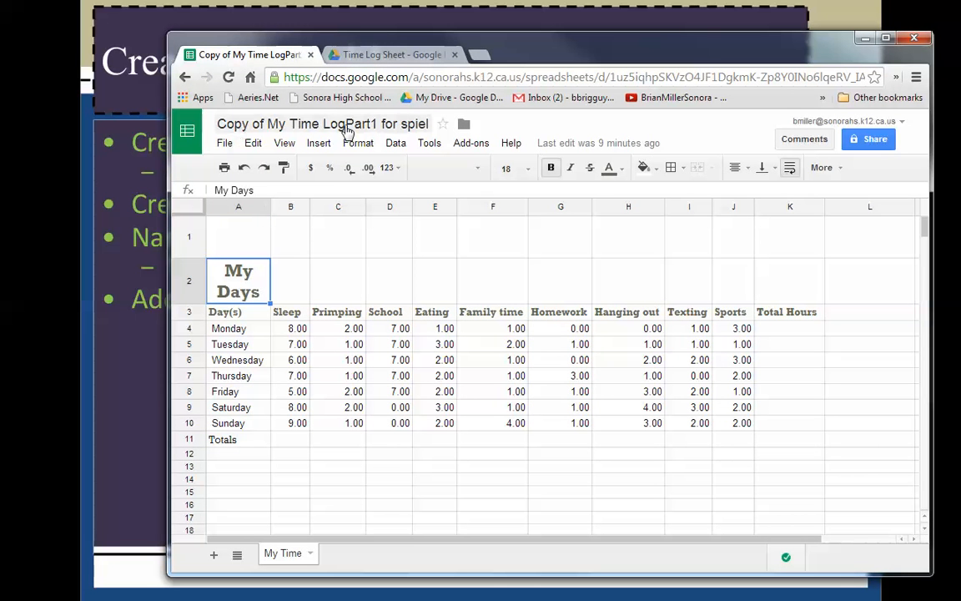
left_click(227, 317)
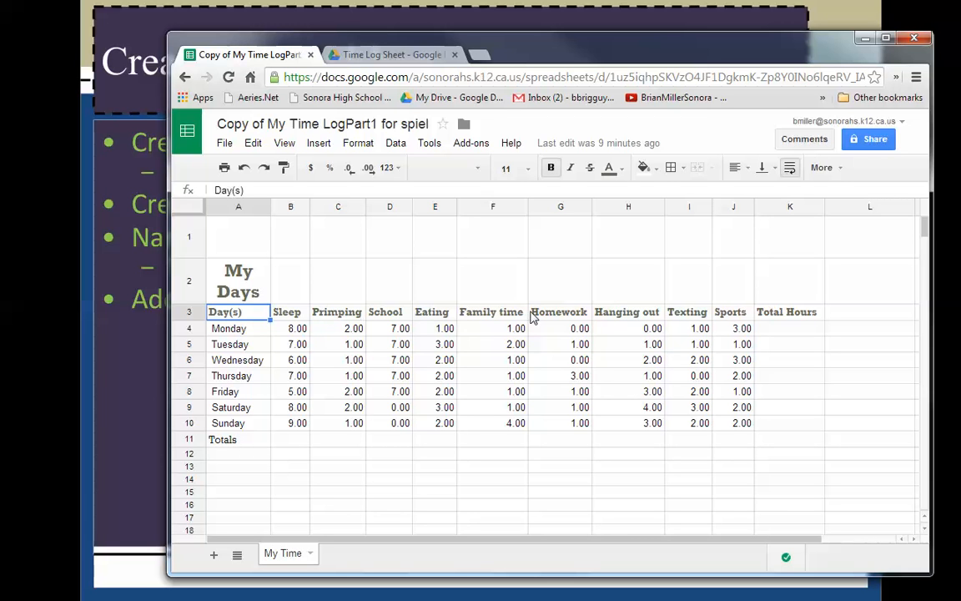
left_click(282, 315)
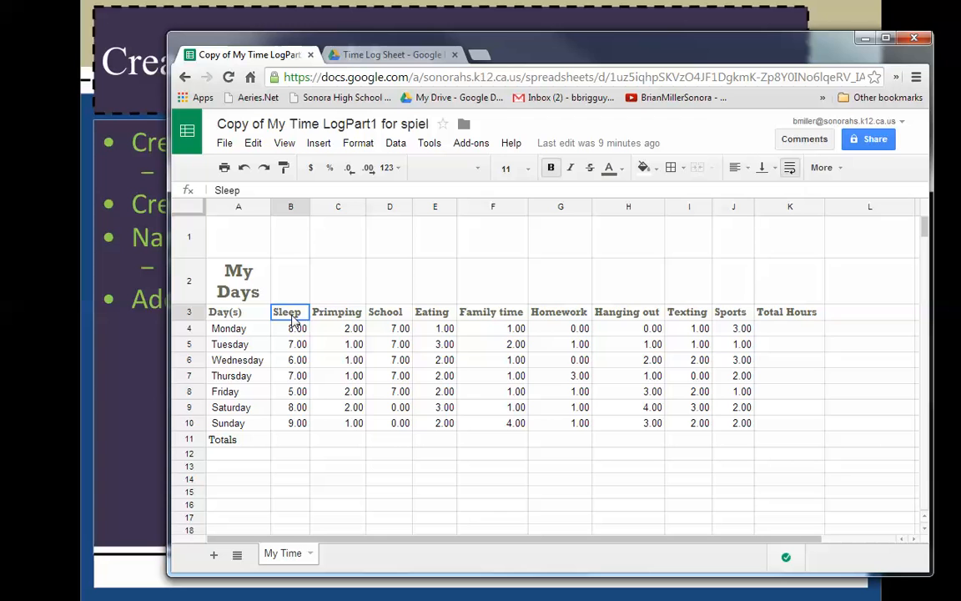
left_click(340, 314)
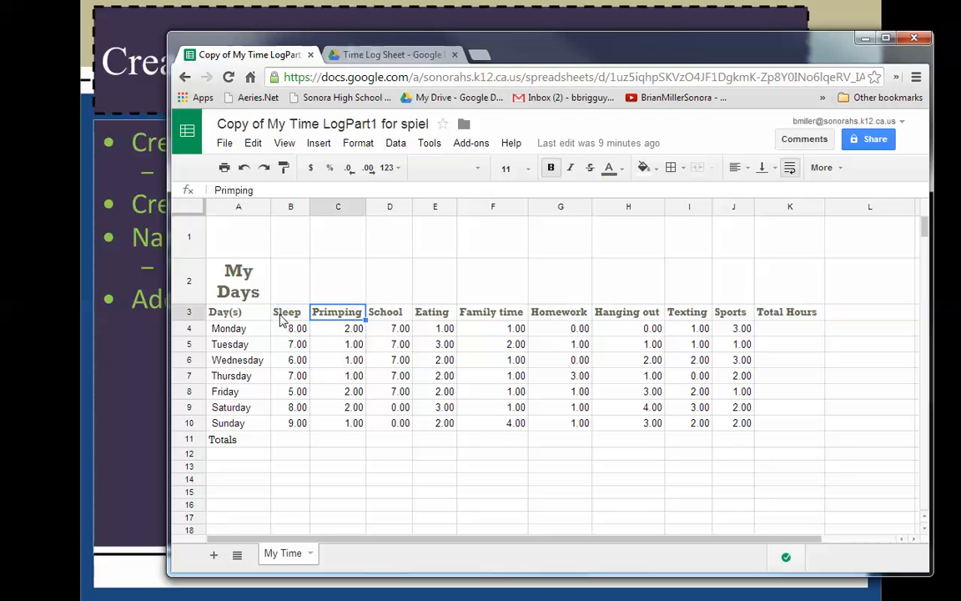
left_click(284, 315)
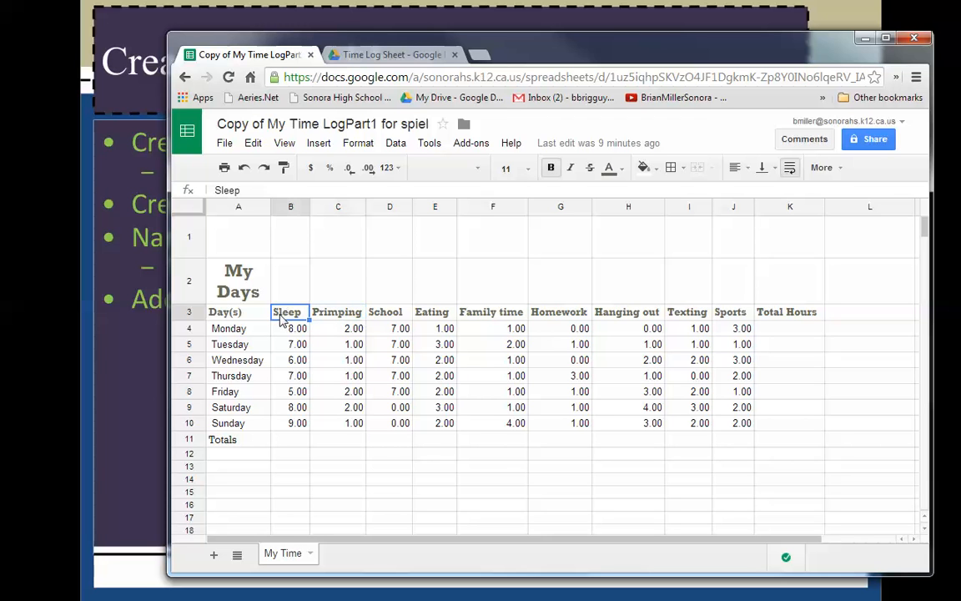
left_click(383, 319)
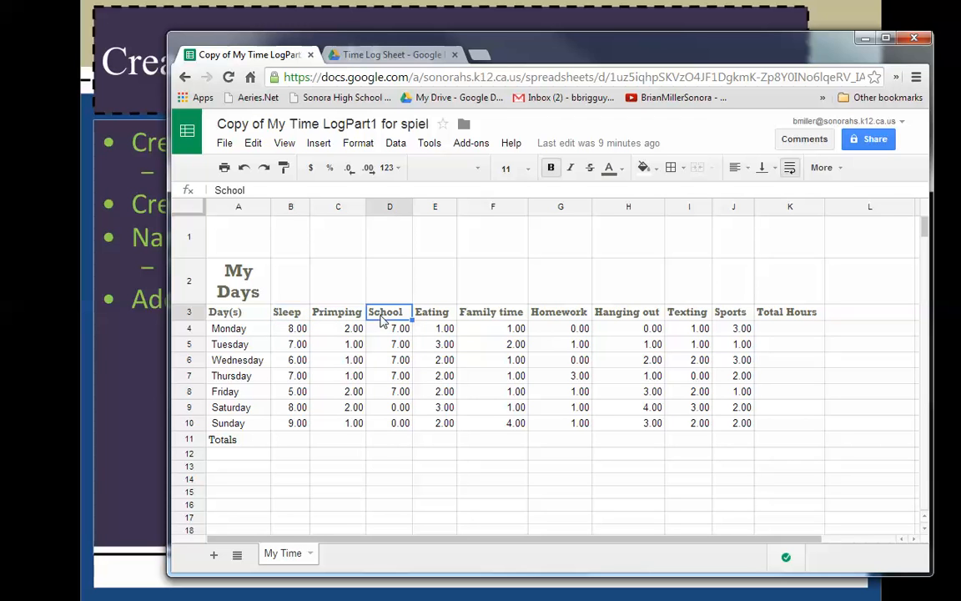
left_click(440, 320)
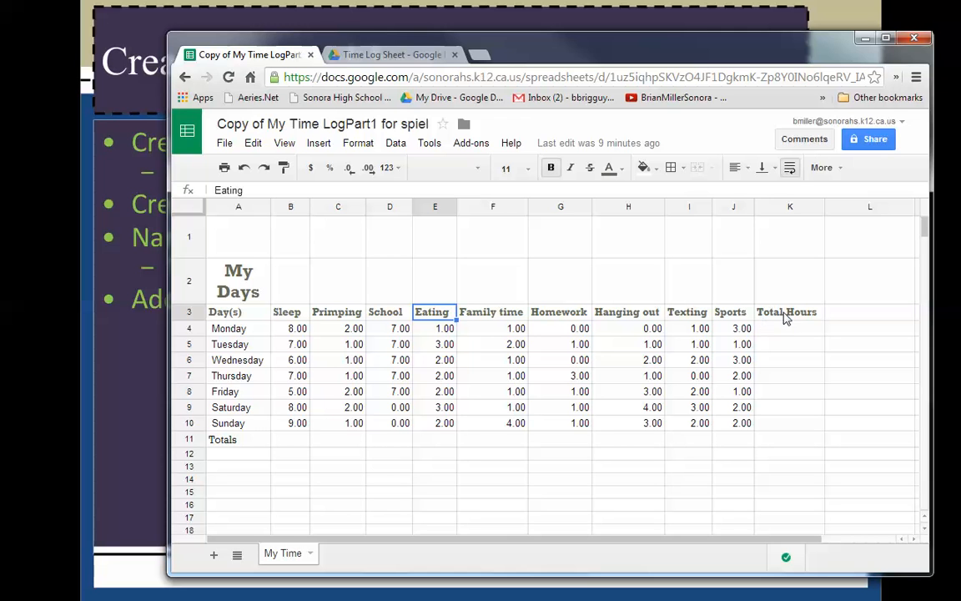
left_click(288, 331)
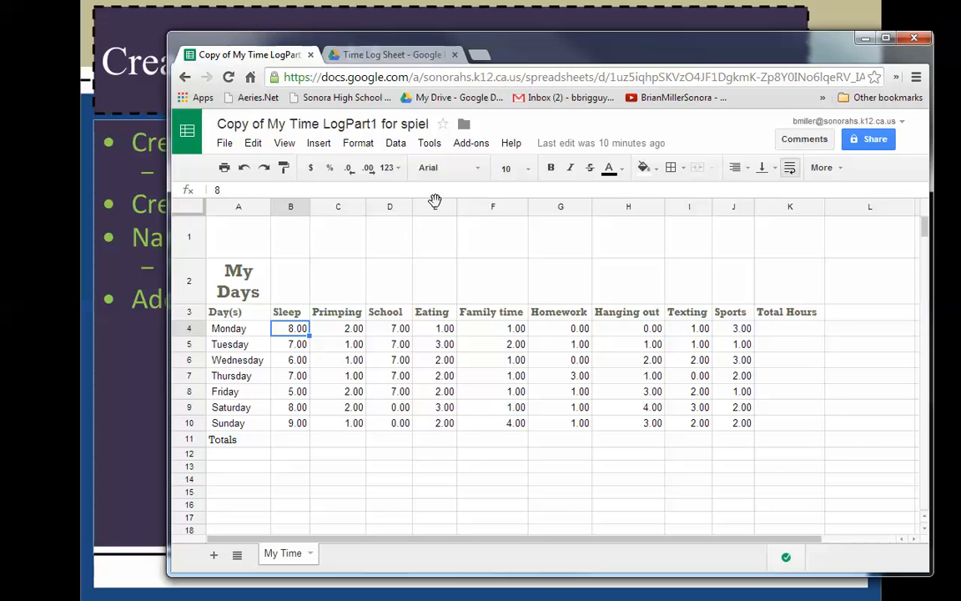
Move the spreadsheet aside and go to the Format Your Spreadsheet slide in the presentation.
left_click_drag(535, 54, 960, 92)
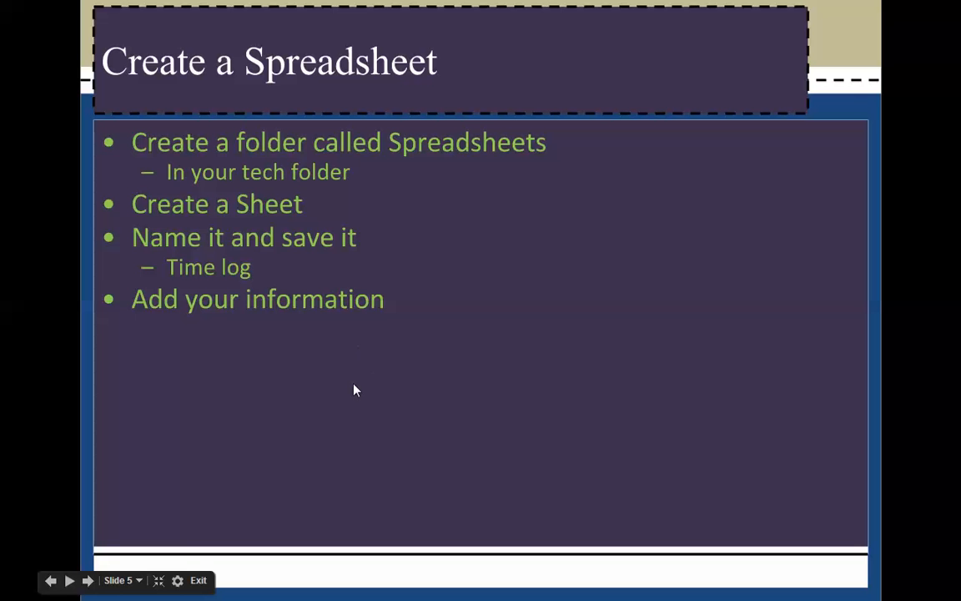
left_click(386, 394)
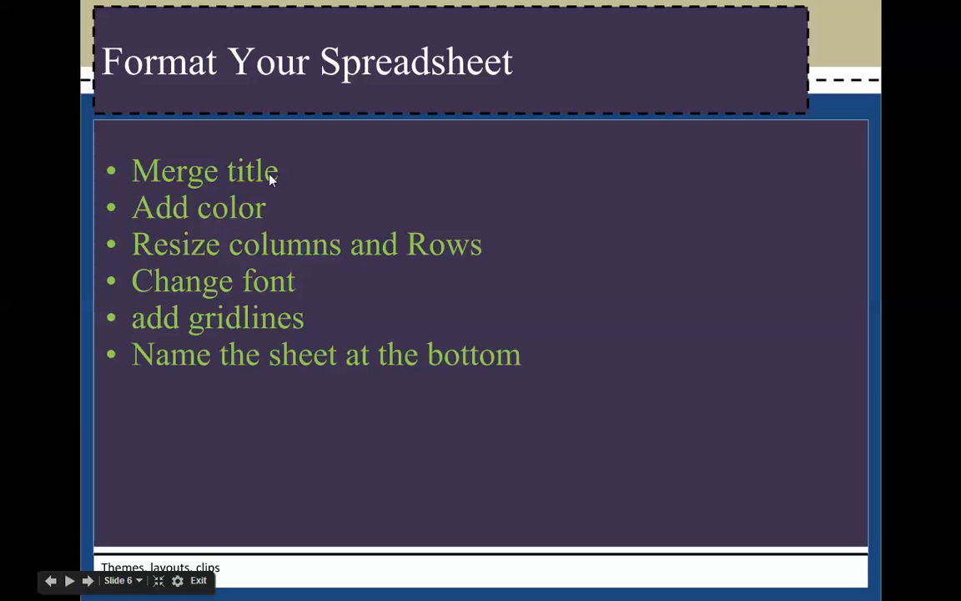
left_click(272, 114)
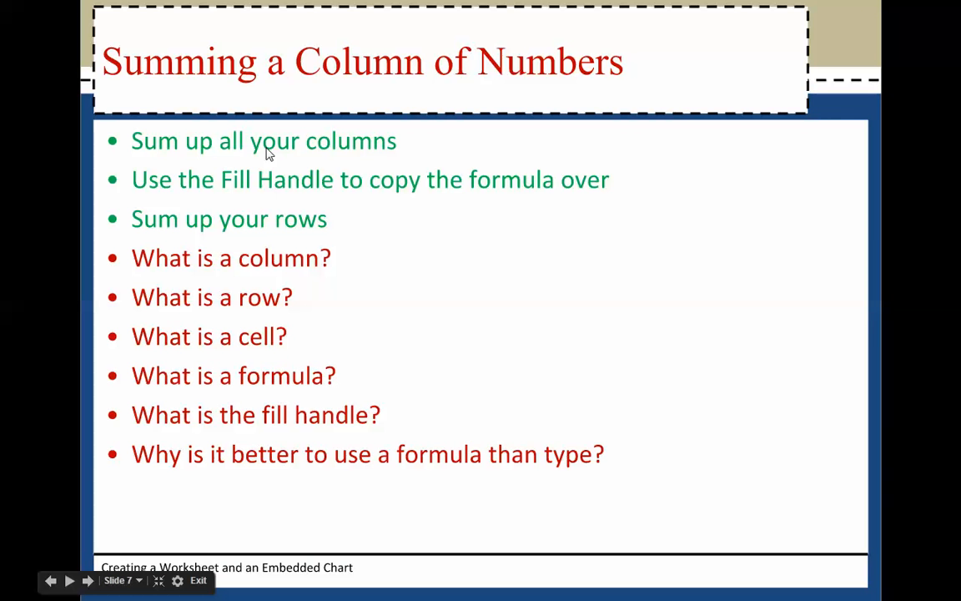
key("Left")
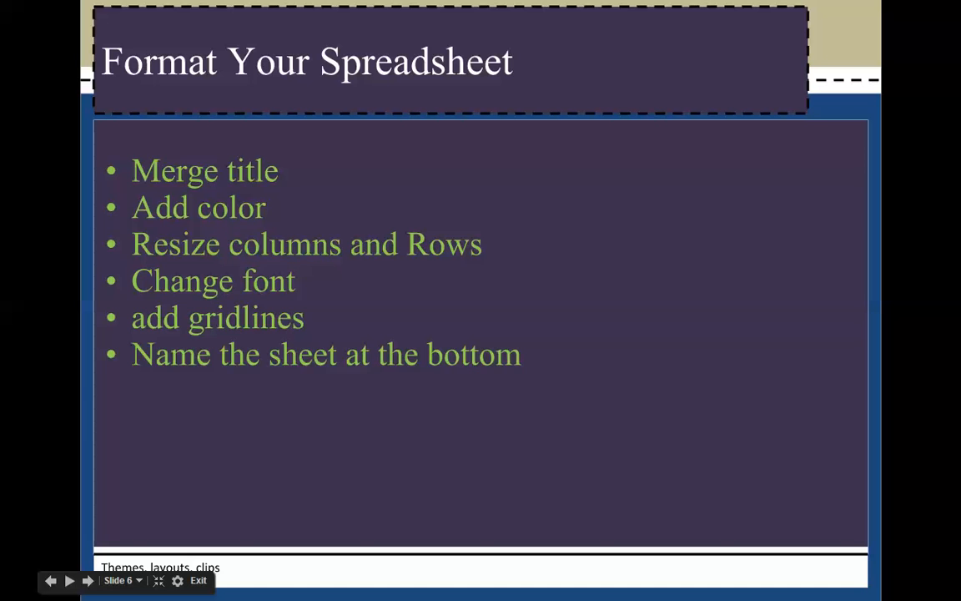
Bring the spreadsheet back, merge the My Days title across A2:K2 and fill it with medium green.
left_click_drag(960, 52, 485, 32)
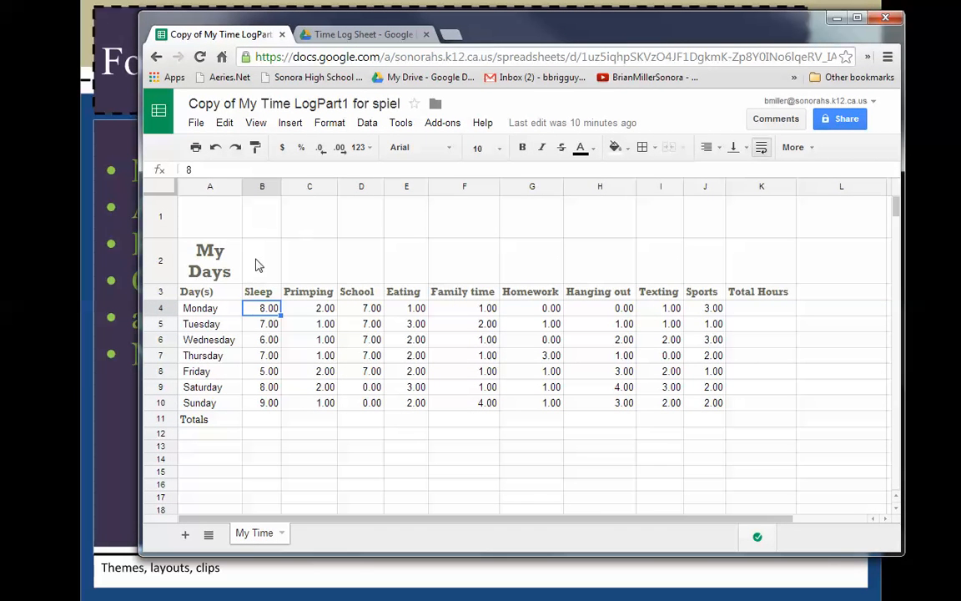
left_click_drag(222, 264, 424, 266)
left_click_drag(503, 268, 734, 260)
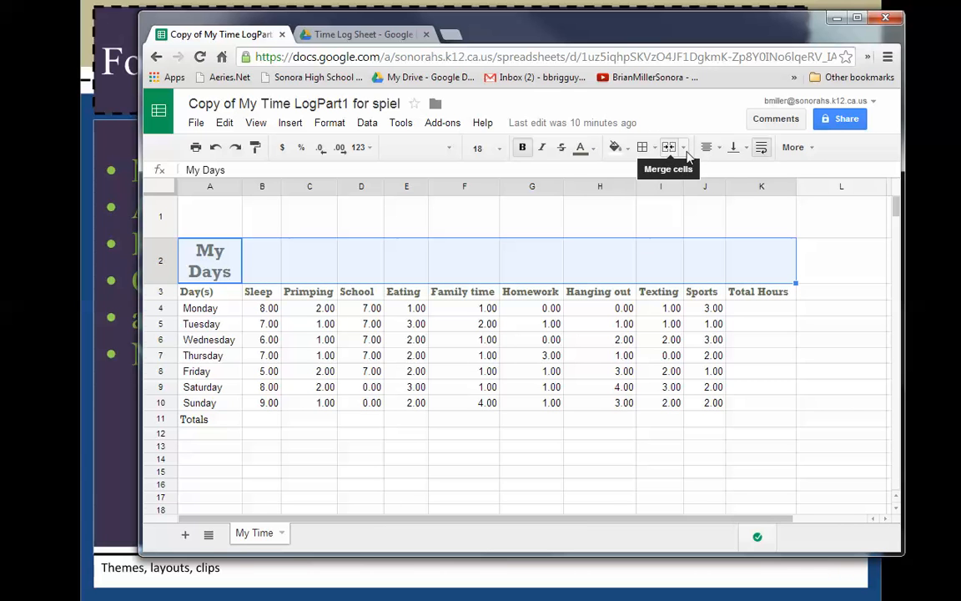
left_click(668, 148)
left_click(683, 147)
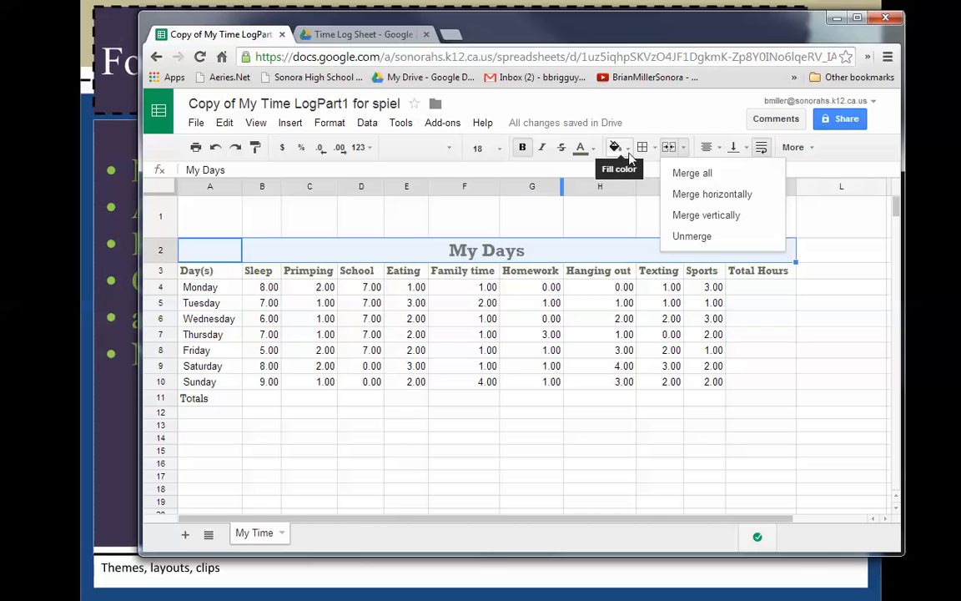
left_click(628, 151)
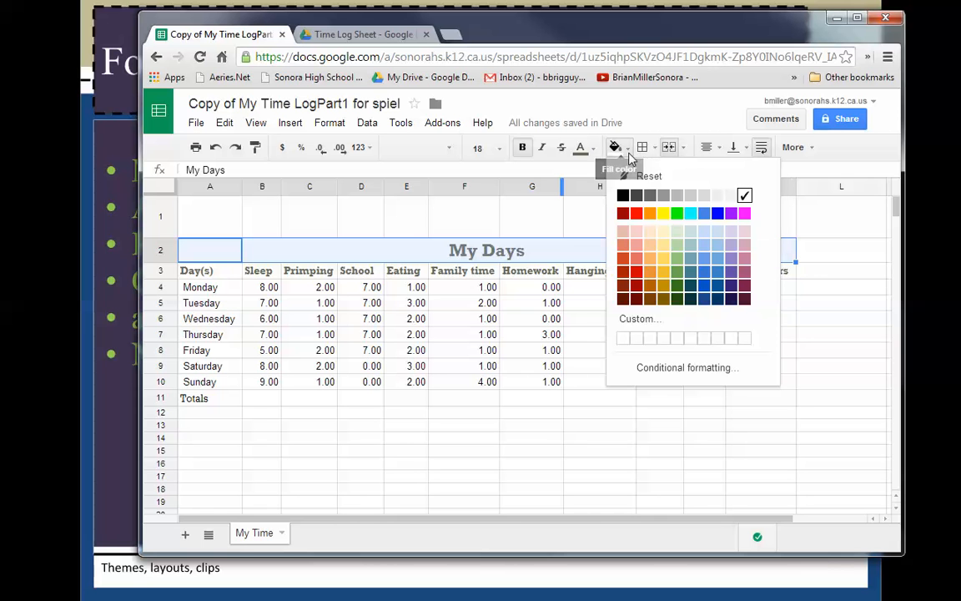
left_click(677, 273)
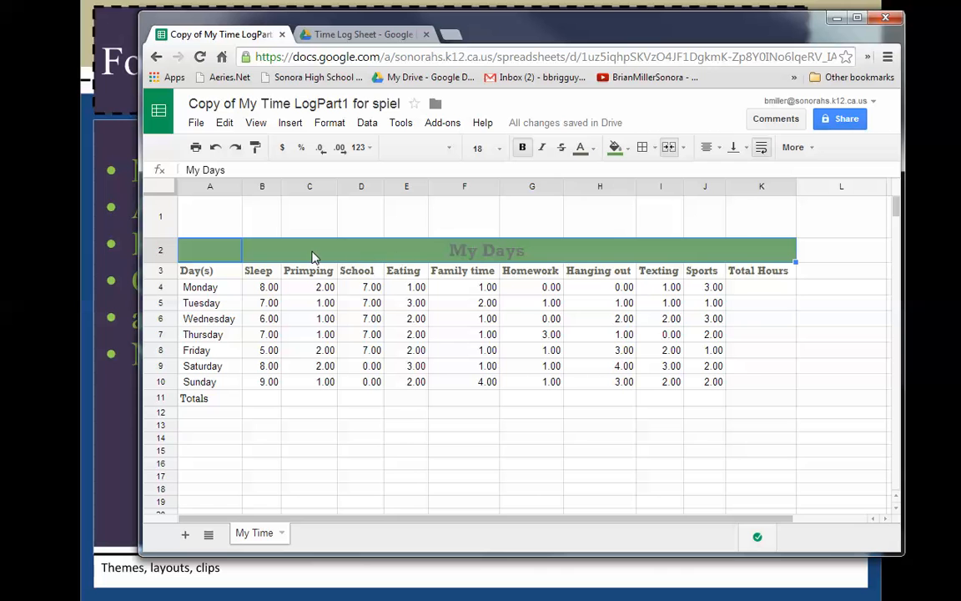
Color the My Days title text yellow and set its font to Georgia.
left_click(582, 148)
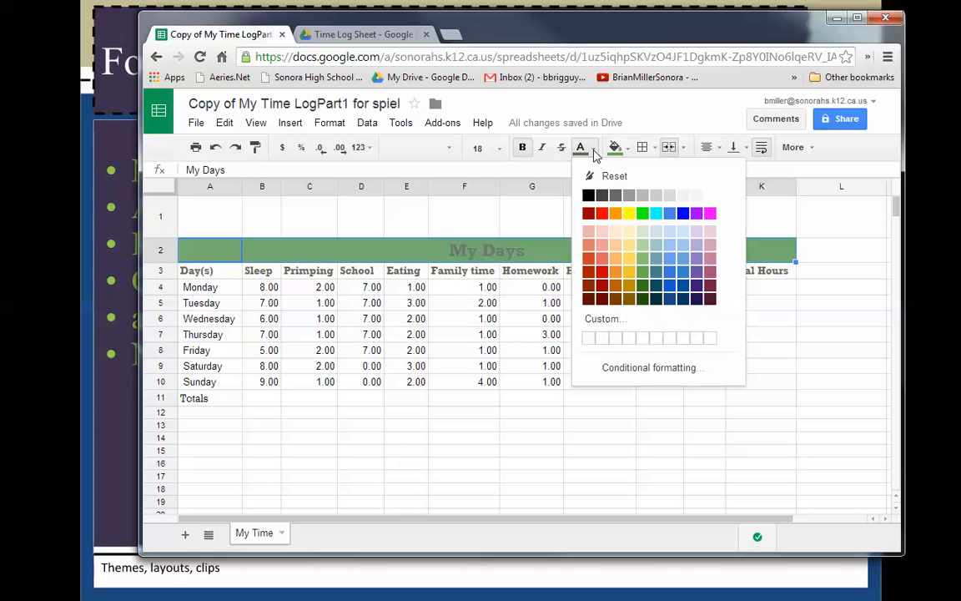
left_click(629, 214)
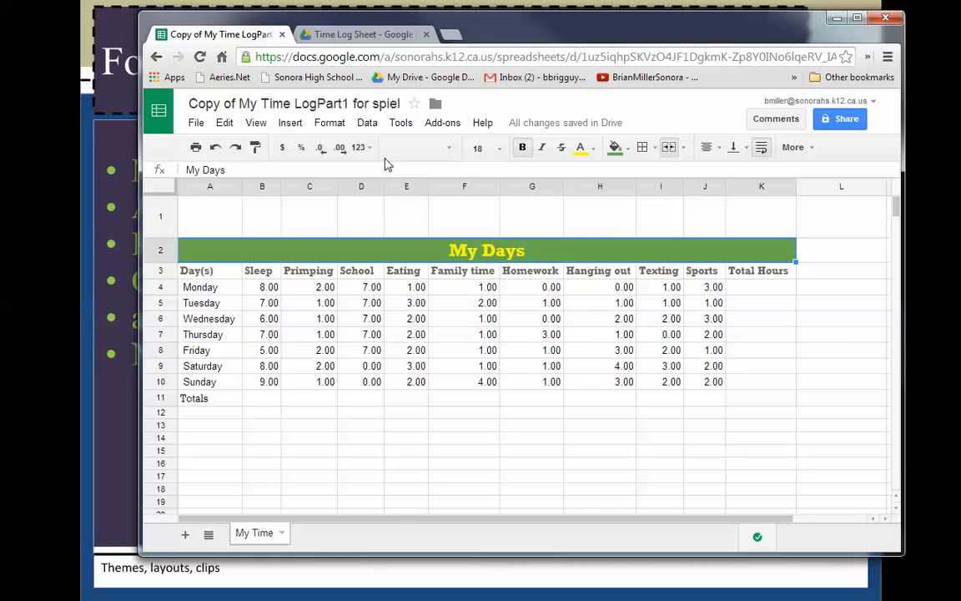
left_click(455, 155)
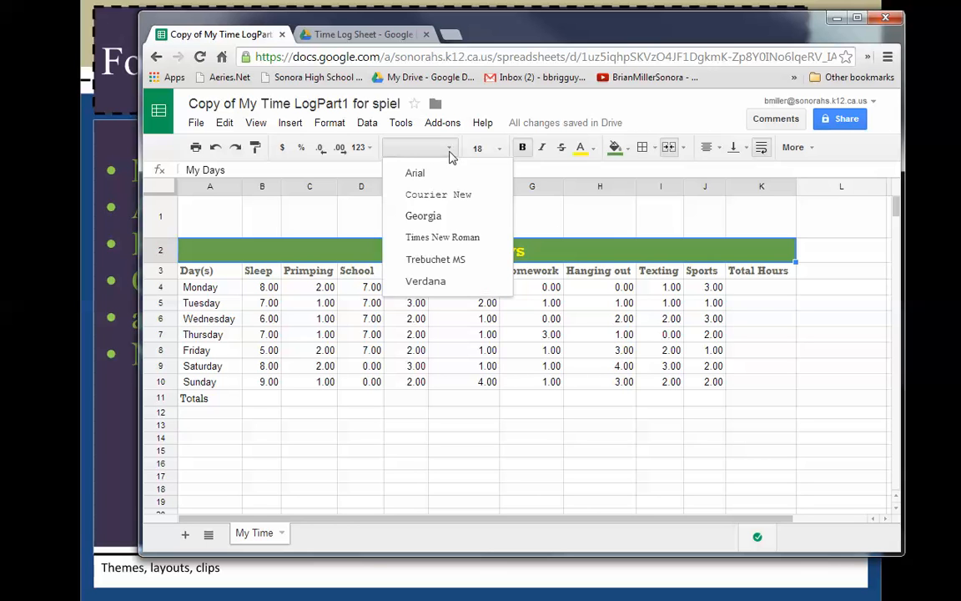
left_click(425, 216)
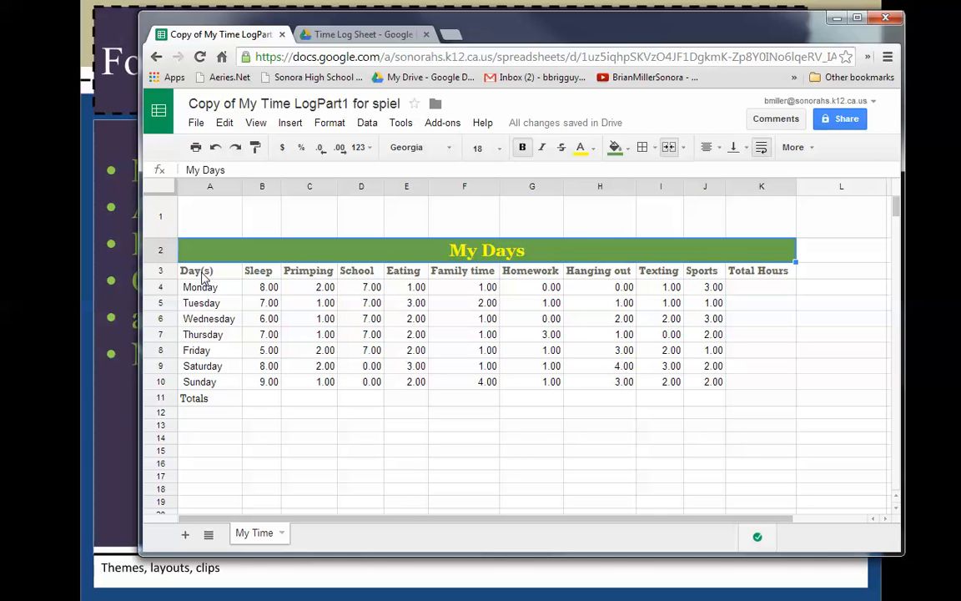
Set the headings in A3:K3 to the Arial font and fill them with light blue.
left_click_drag(203, 278, 754, 283)
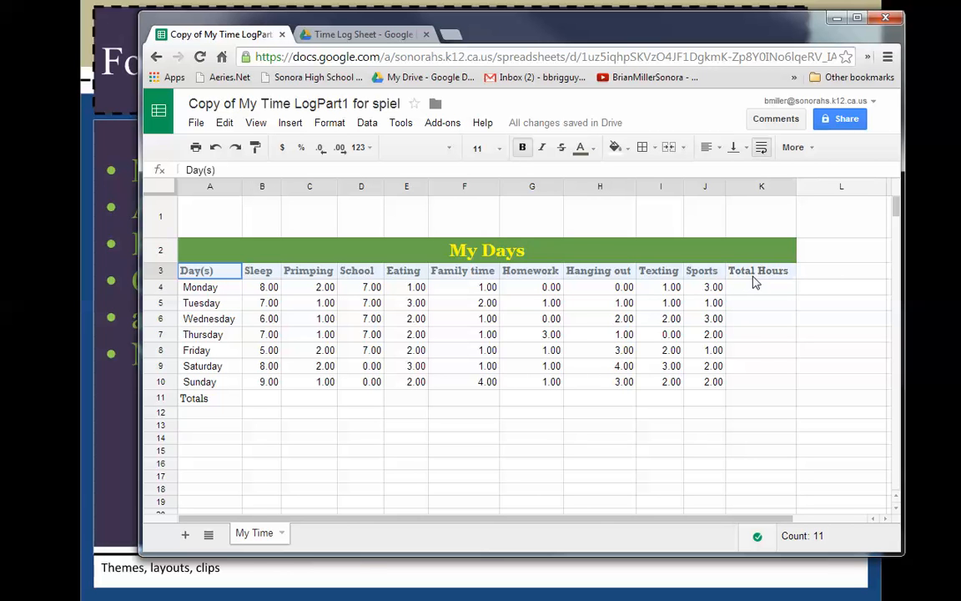
left_click(451, 155)
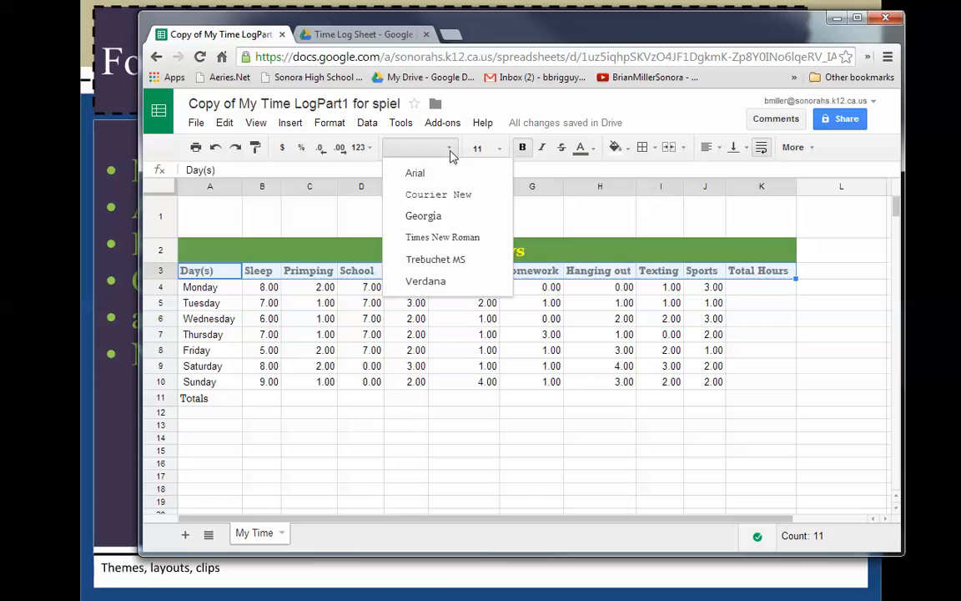
left_click(492, 170)
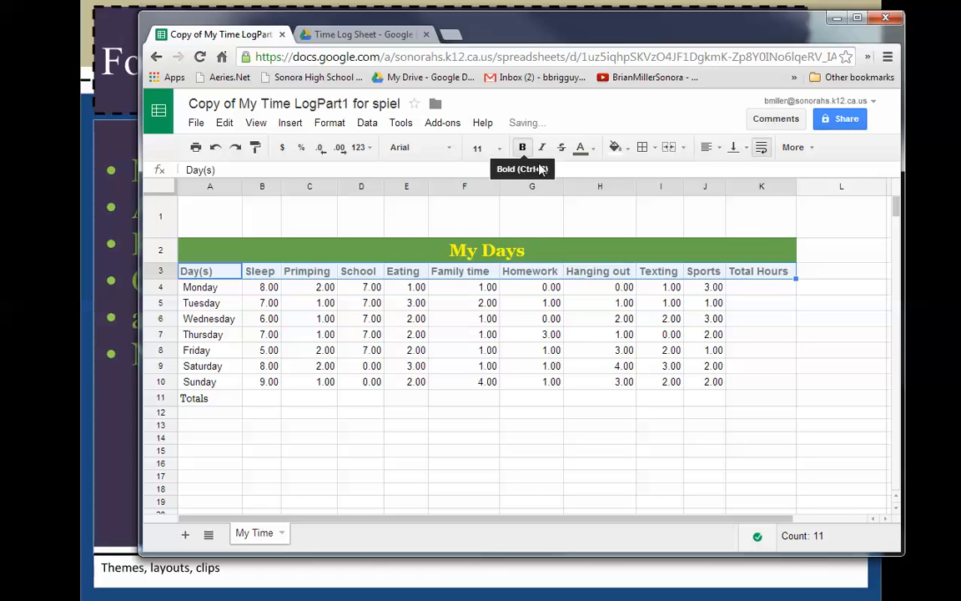
left_click(630, 153)
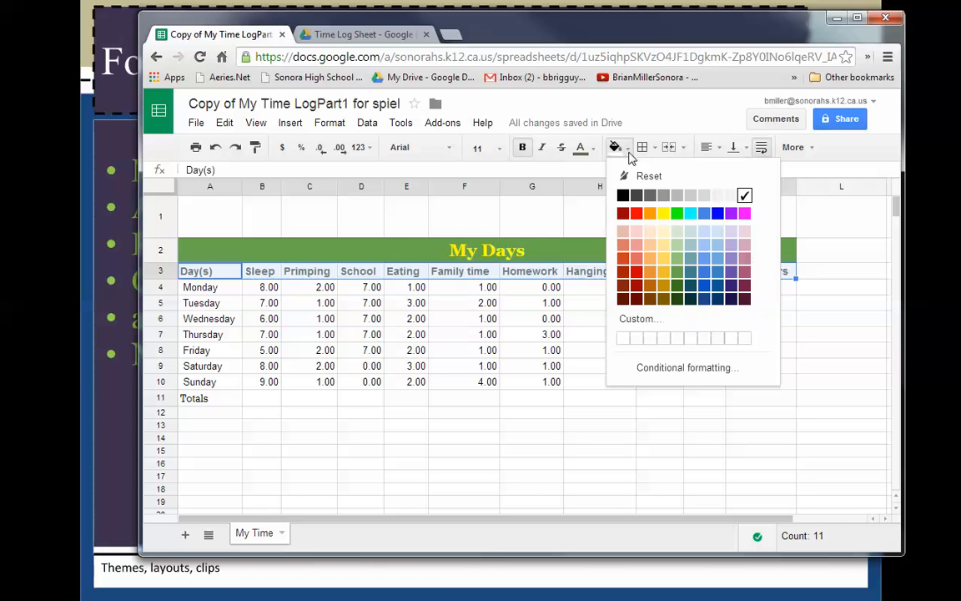
left_click(692, 215)
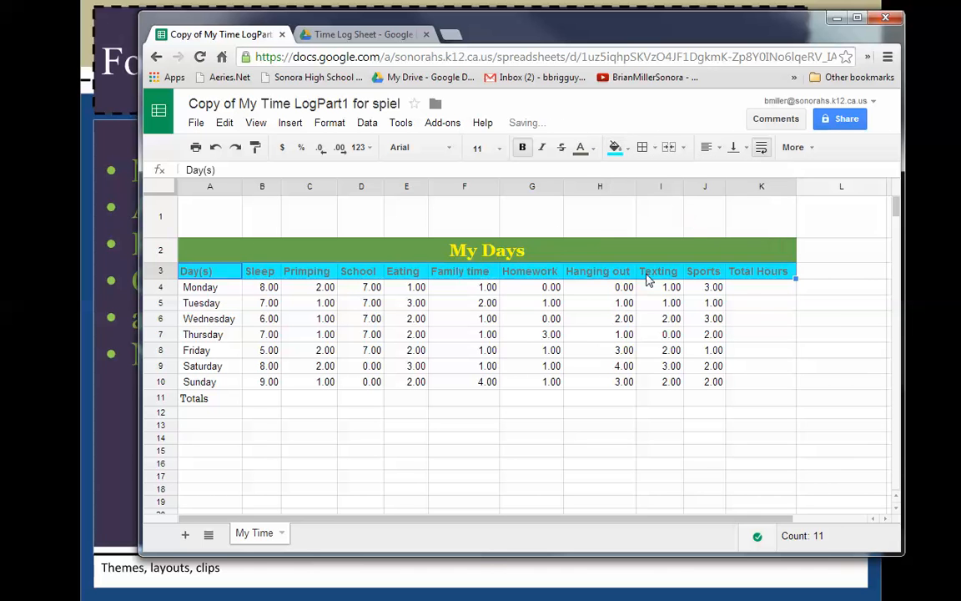
left_click(629, 151)
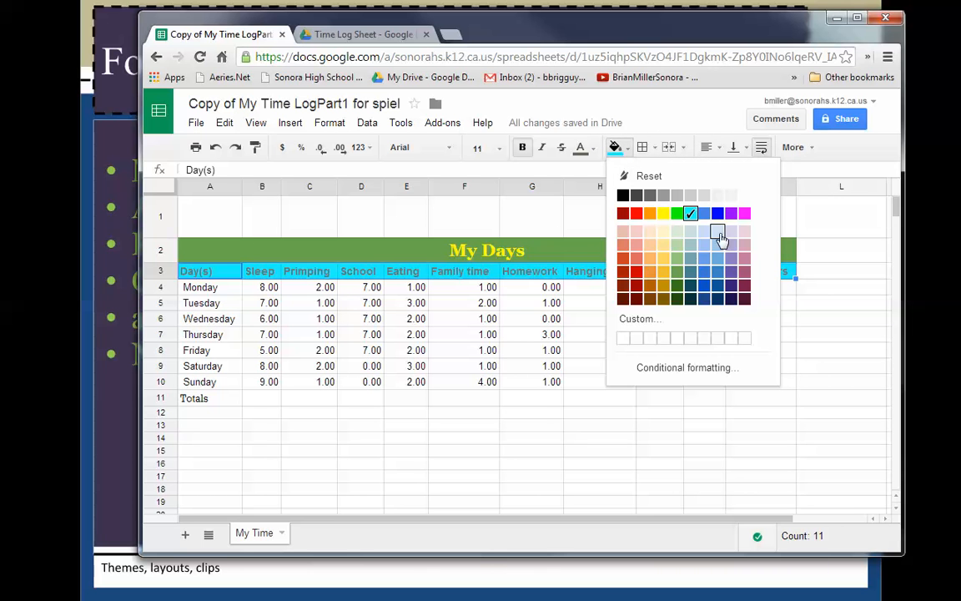
left_click(714, 242)
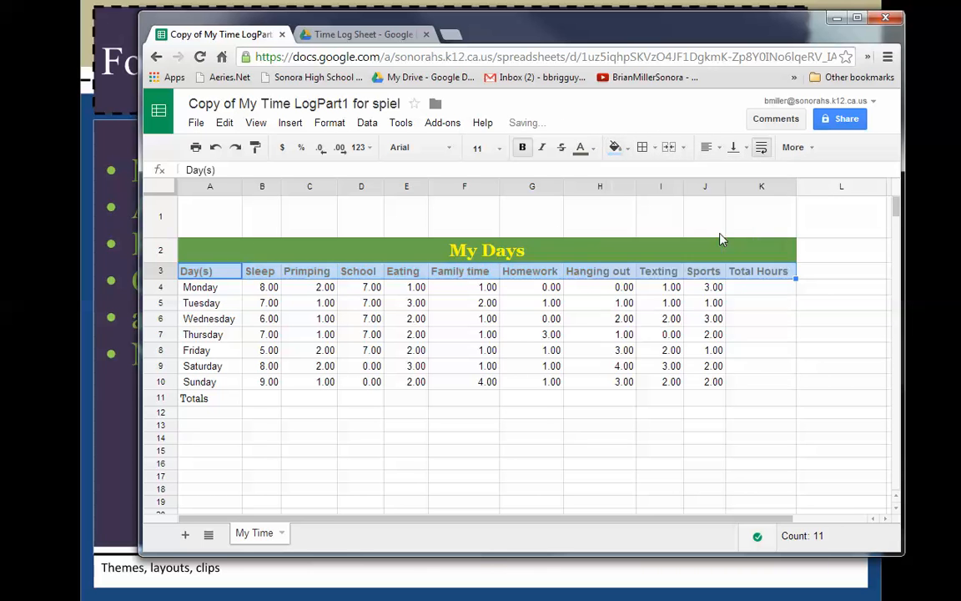
Remove bold from the headings Day(s) through Sports in A3:J3 and make Total Hours in K3 bold.
left_click(511, 425)
left_click(760, 277)
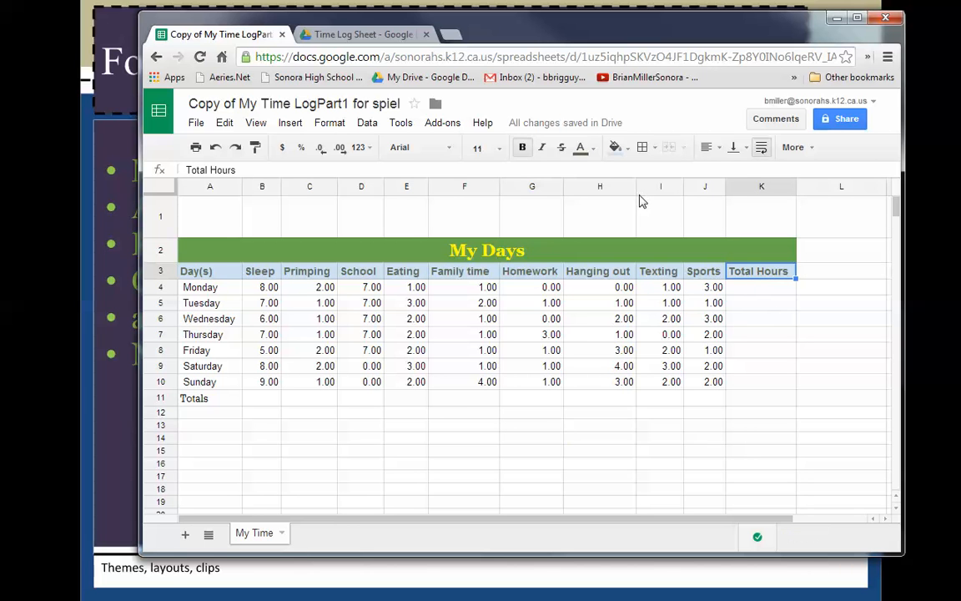
left_click(522, 147)
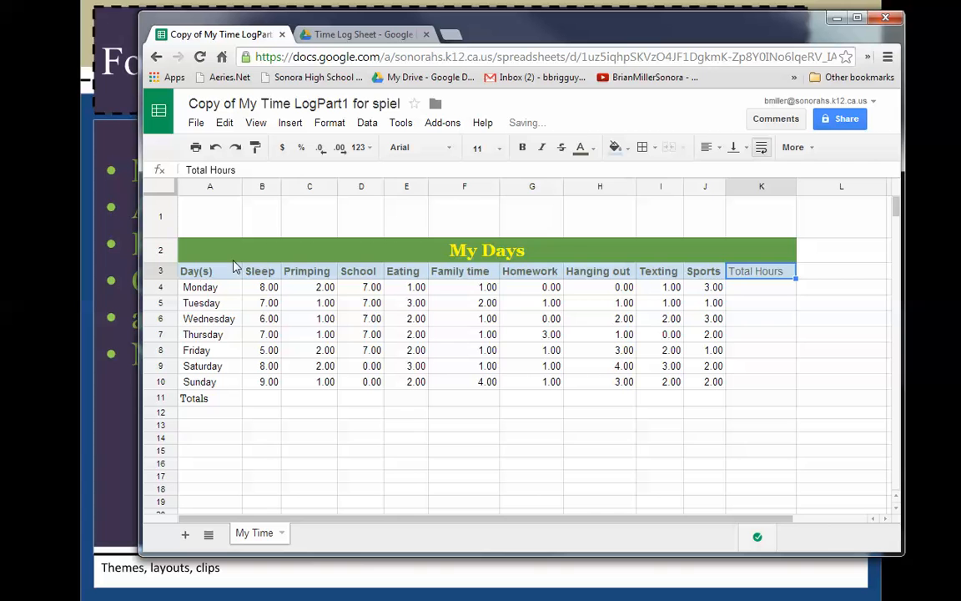
left_click_drag(200, 272, 705, 284)
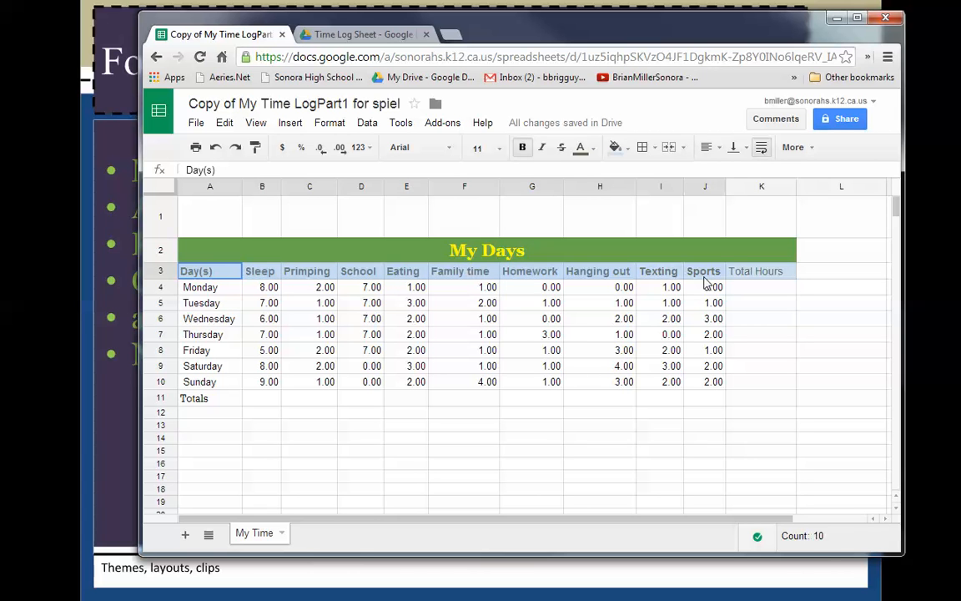
left_click(524, 153)
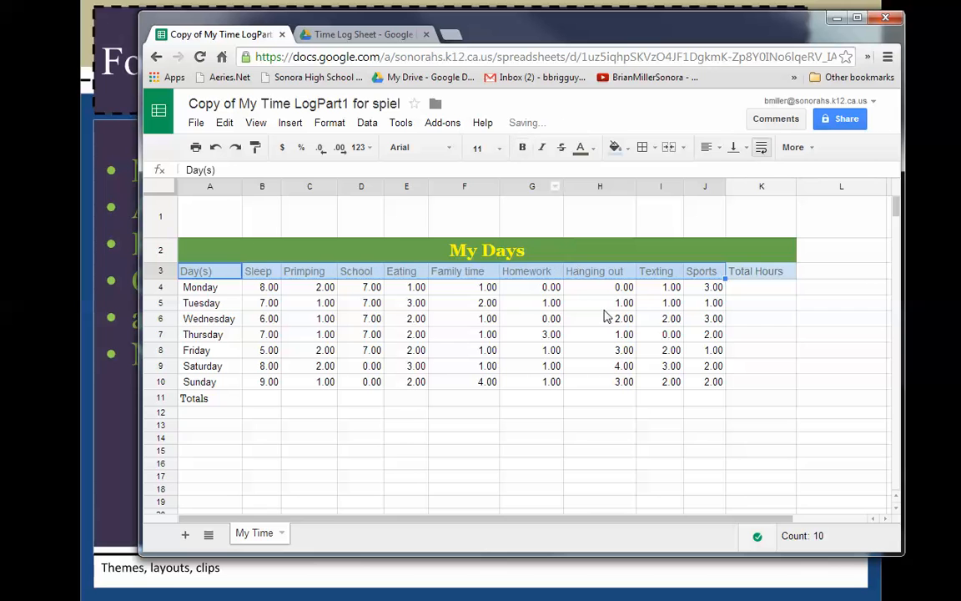
left_click(749, 271)
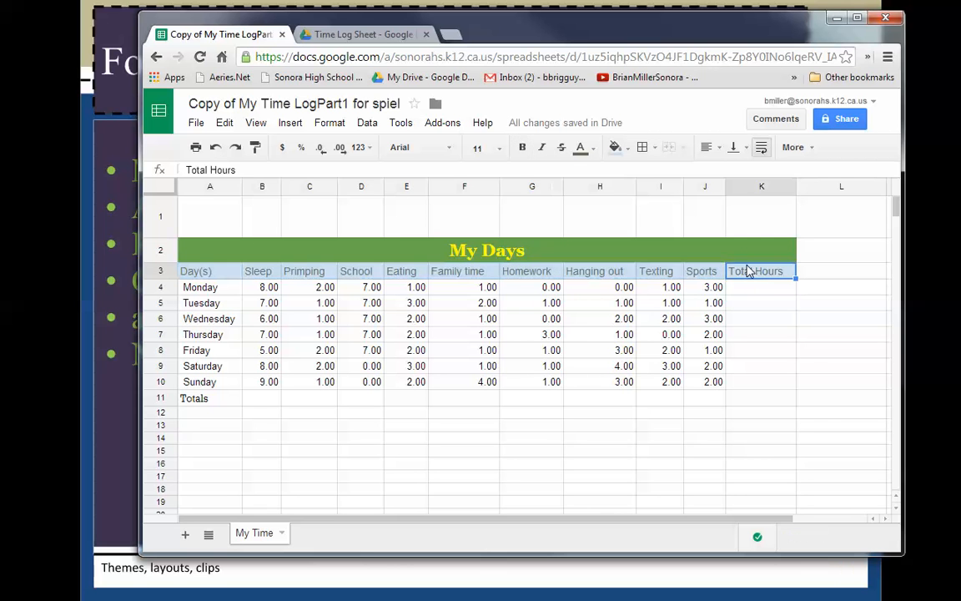
left_click(523, 149)
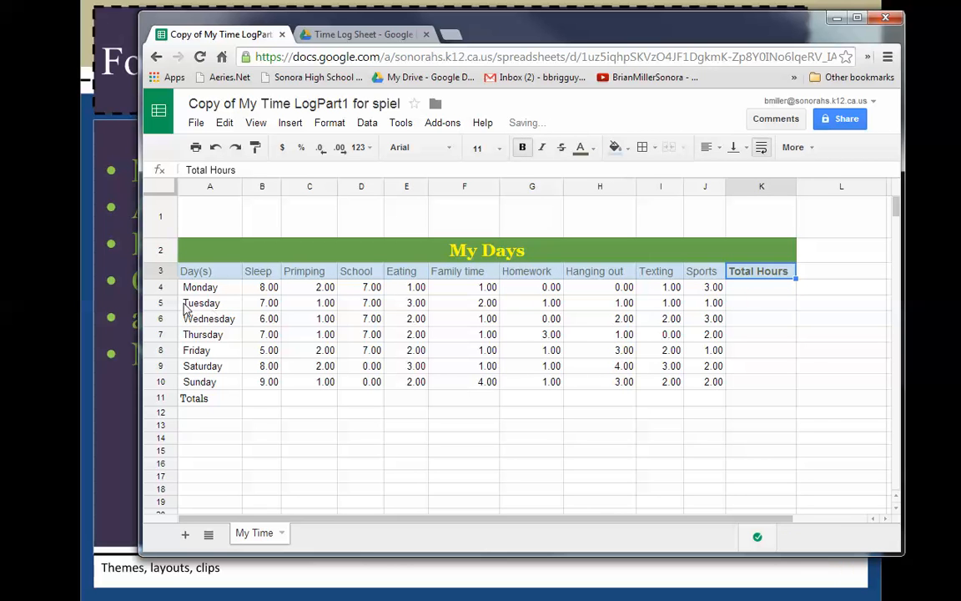
Make the Totals label in A11 bold and narrow the Sleep column slightly.
left_click(192, 401)
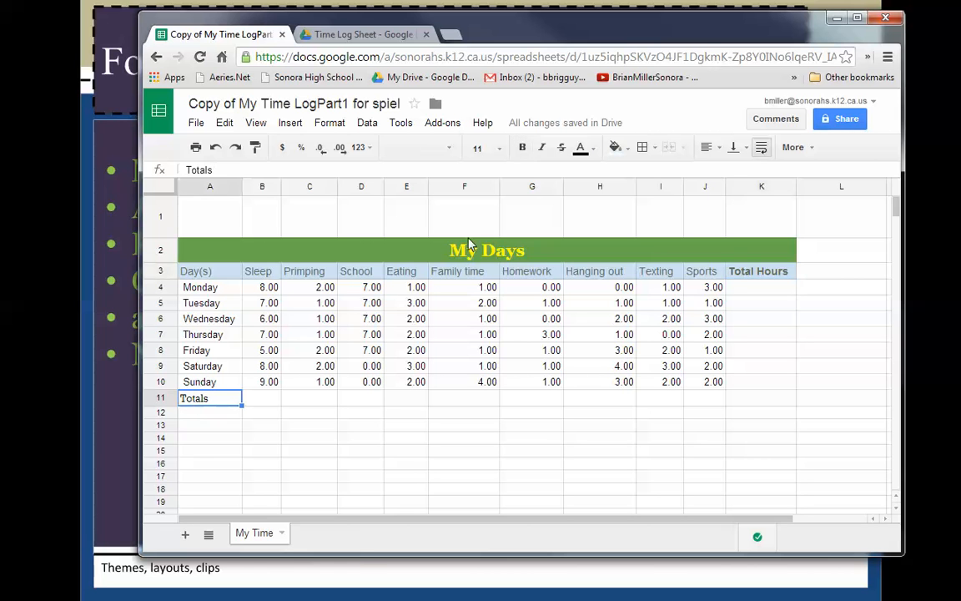
key("ctrl+b")
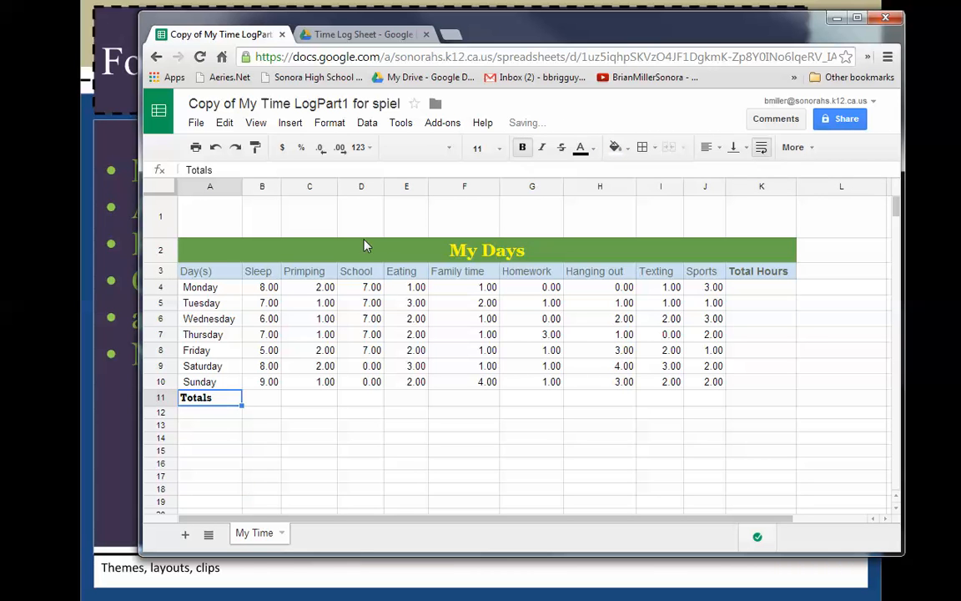
left_click_drag(280, 187, 160, 260)
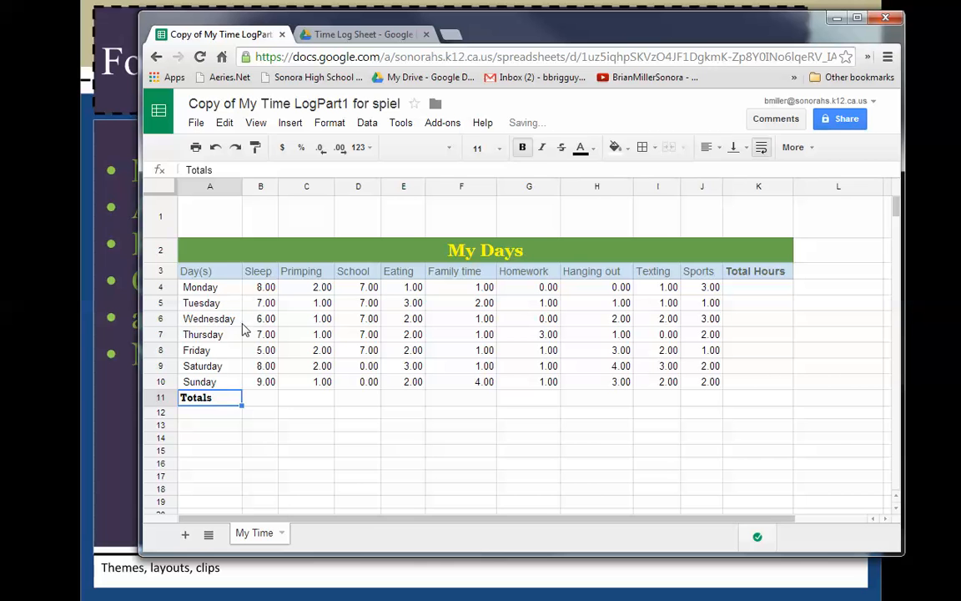
Check the formatting list on the slide and add a bottom border to the merged My Days title in row 2.
left_click_drag(544, 40, 960, 71)
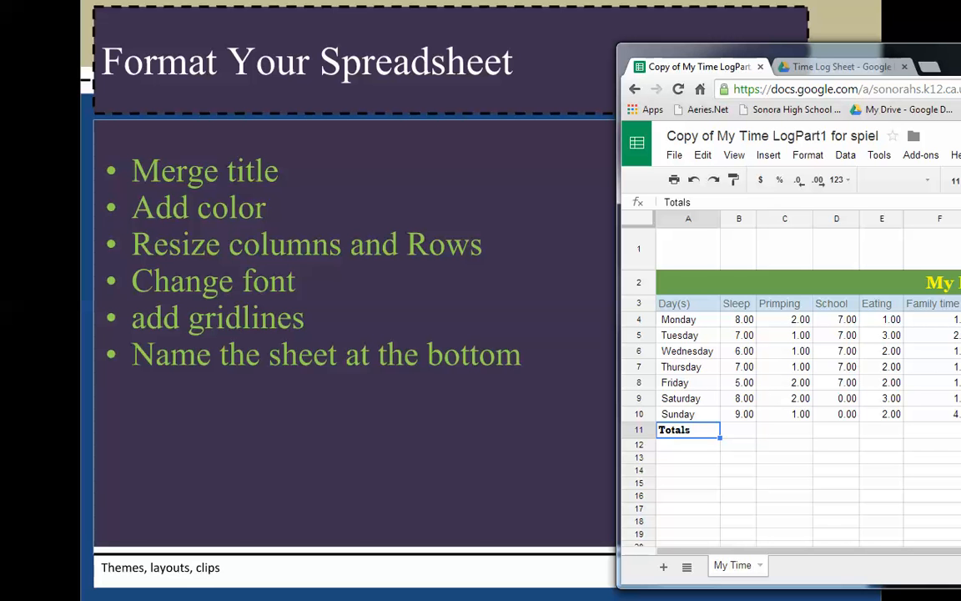
left_click_drag(960, 69, 577, 39)
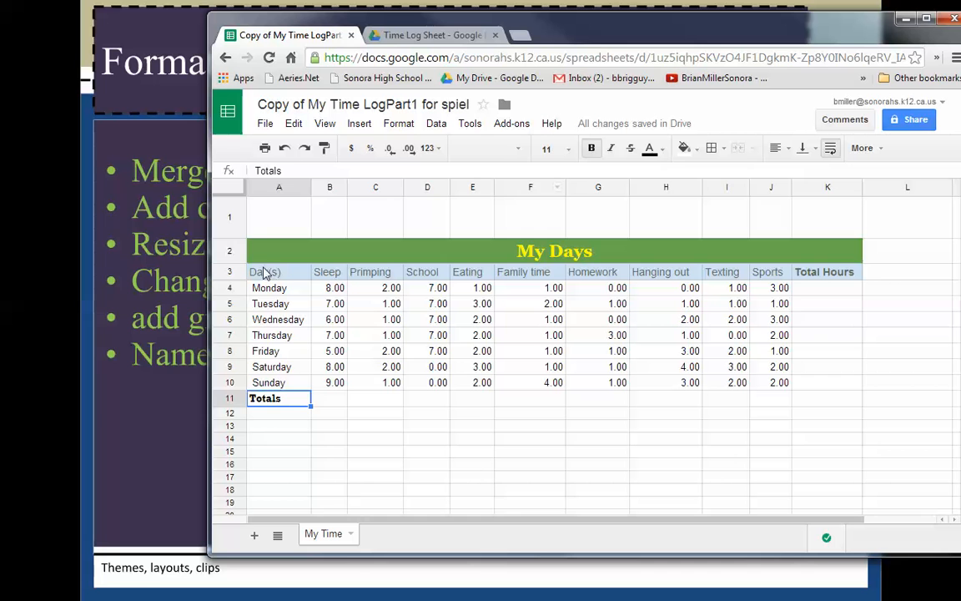
left_click(267, 255)
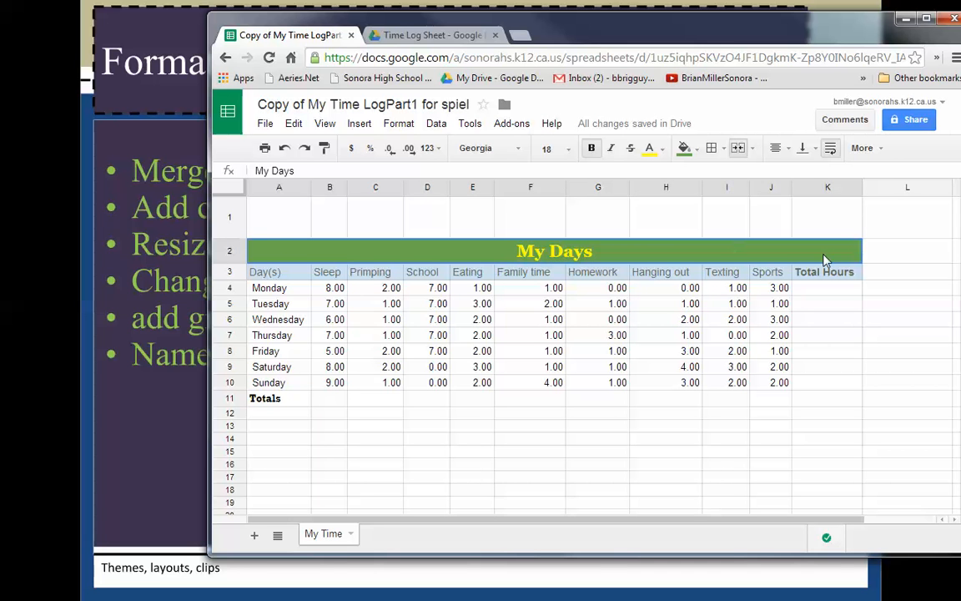
left_click(725, 150)
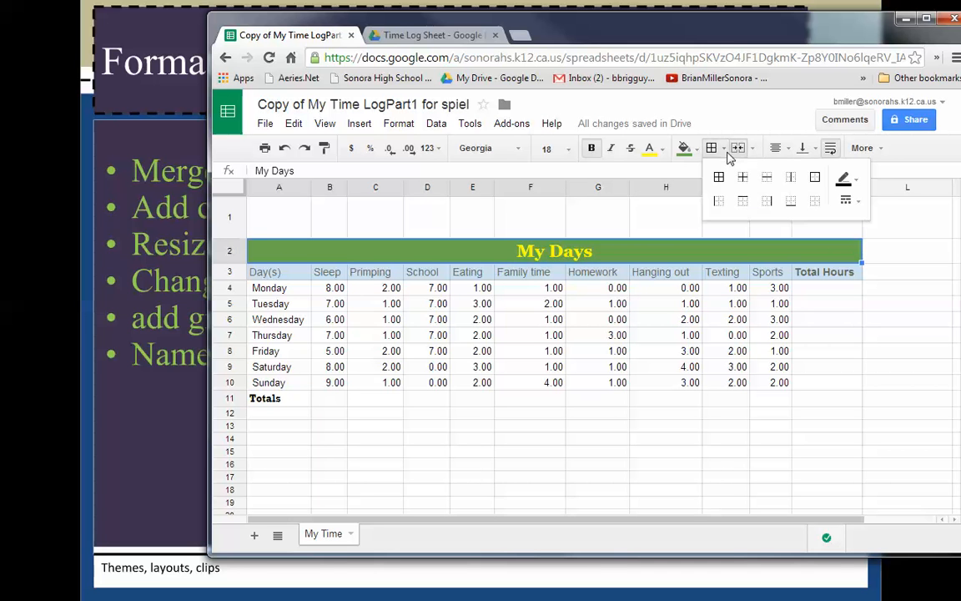
left_click(790, 202)
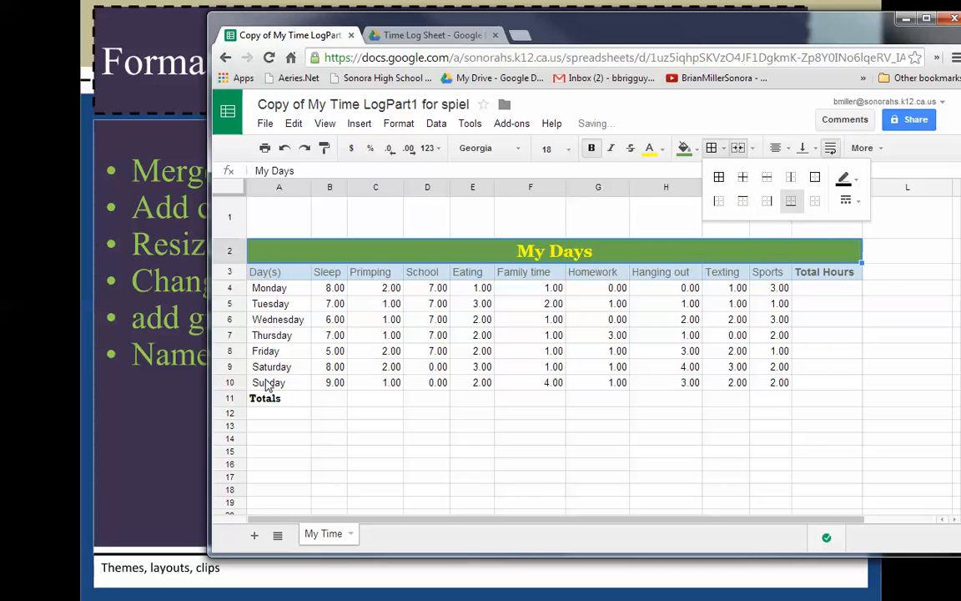
Add a bottom border to the Sunday row across A10:K10.
left_click(303, 384)
left_click_drag(303, 384, 818, 386)
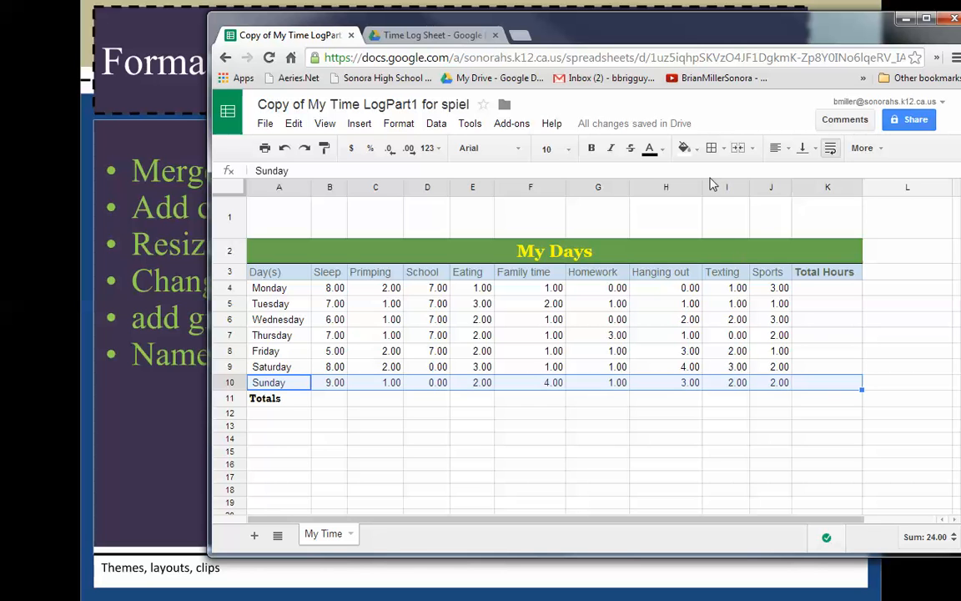
left_click(715, 149)
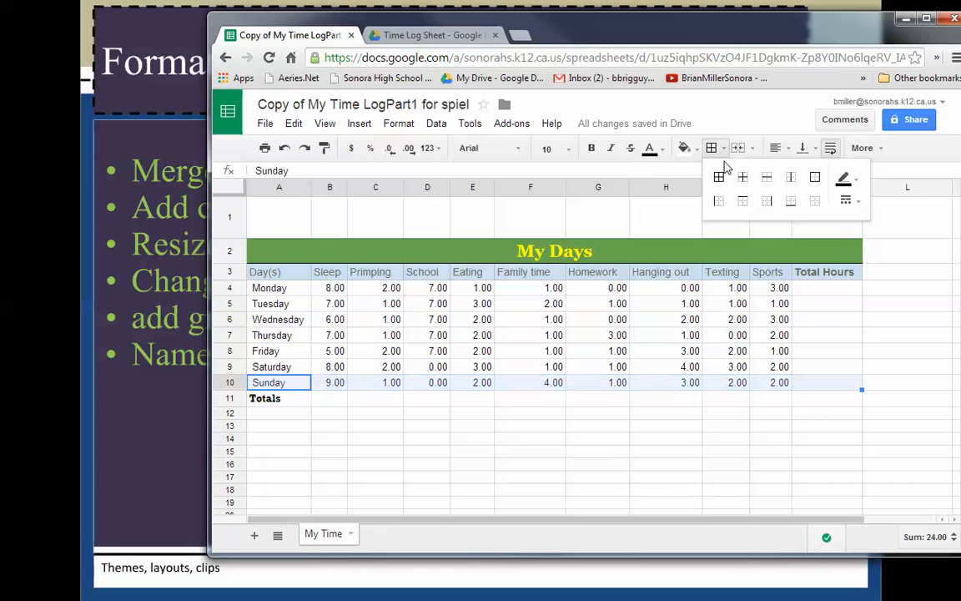
left_click(793, 207)
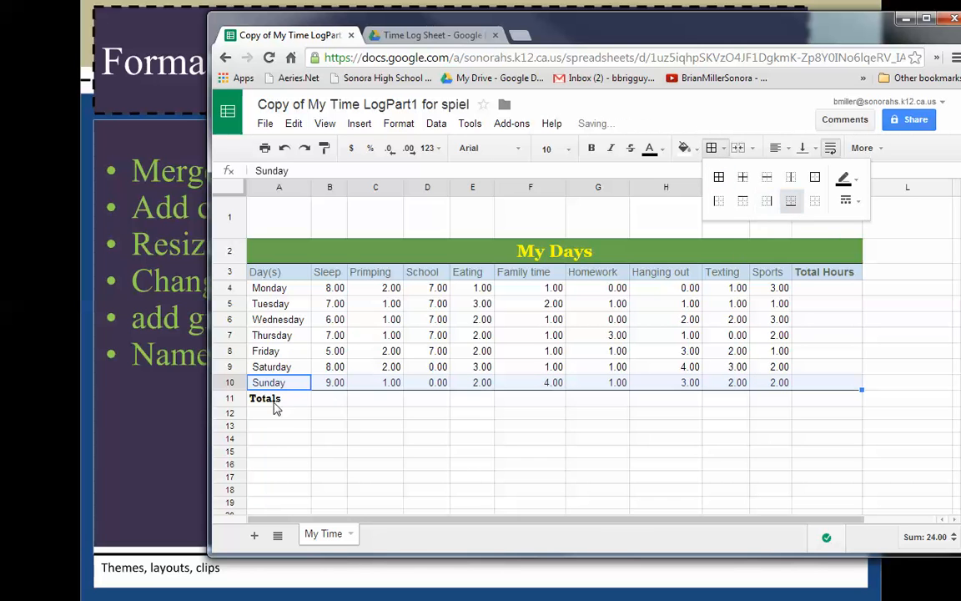
Copy the formatting of the headings Primping through Family time in C3:F3 onto the totals row cells B11:I11.
left_click_drag(488, 404, 803, 405)
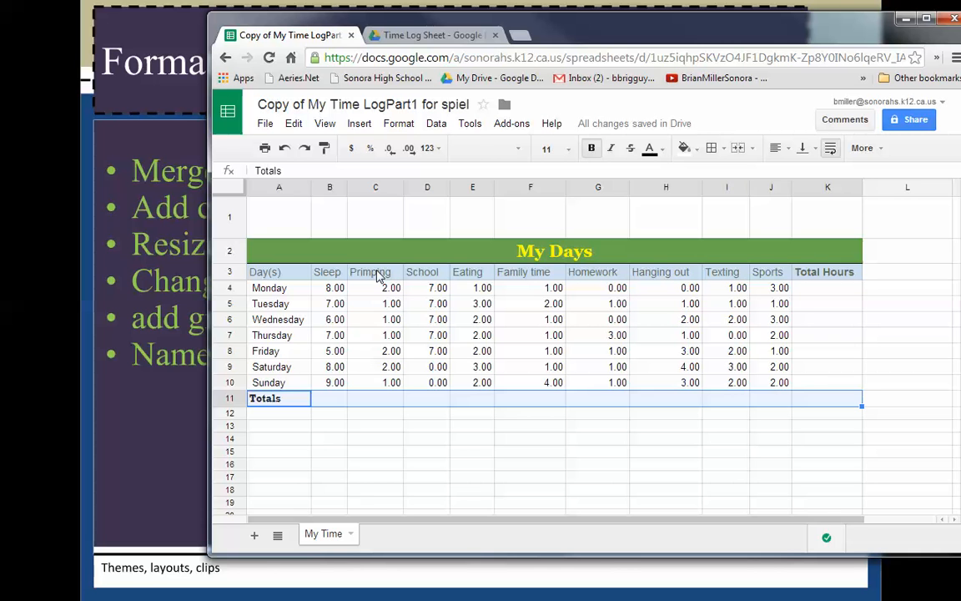
left_click_drag(377, 275, 534, 274)
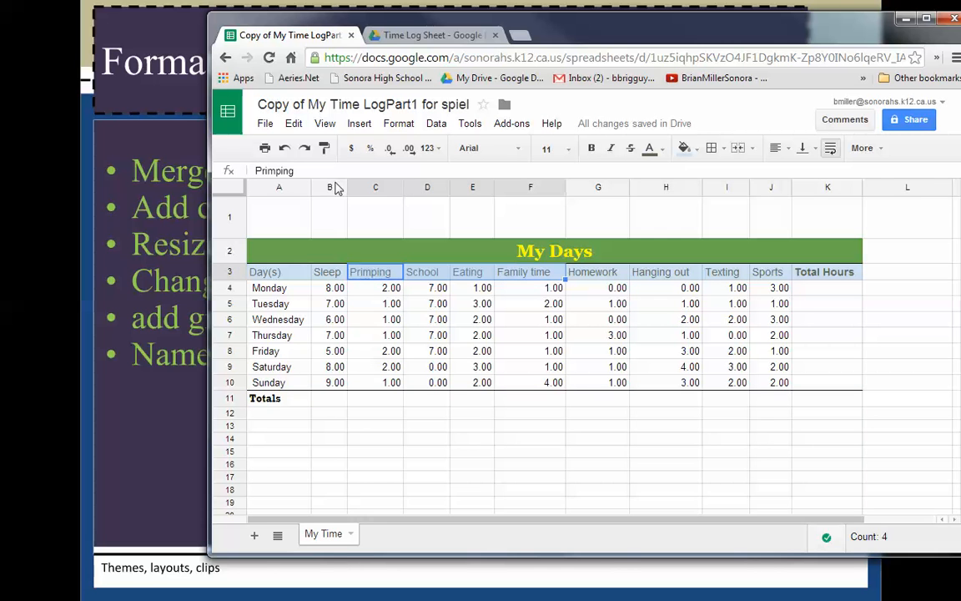
left_click(325, 147)
left_click_drag(324, 399, 359, 400)
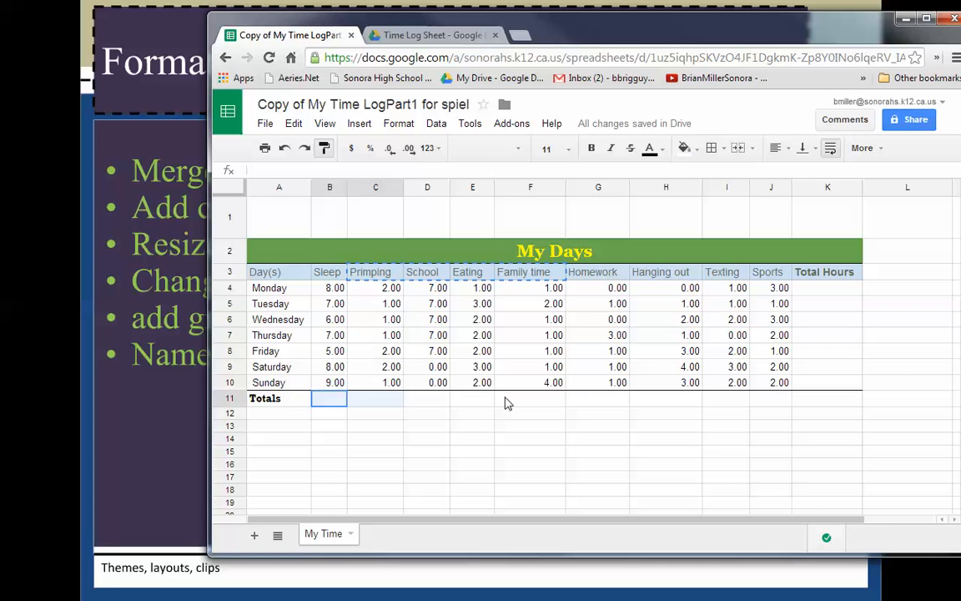
mouse_move(505, 403)
left_mouse_down()
mouse_move(815, 405)
mouse_move(726, 403)
left_mouse_up()
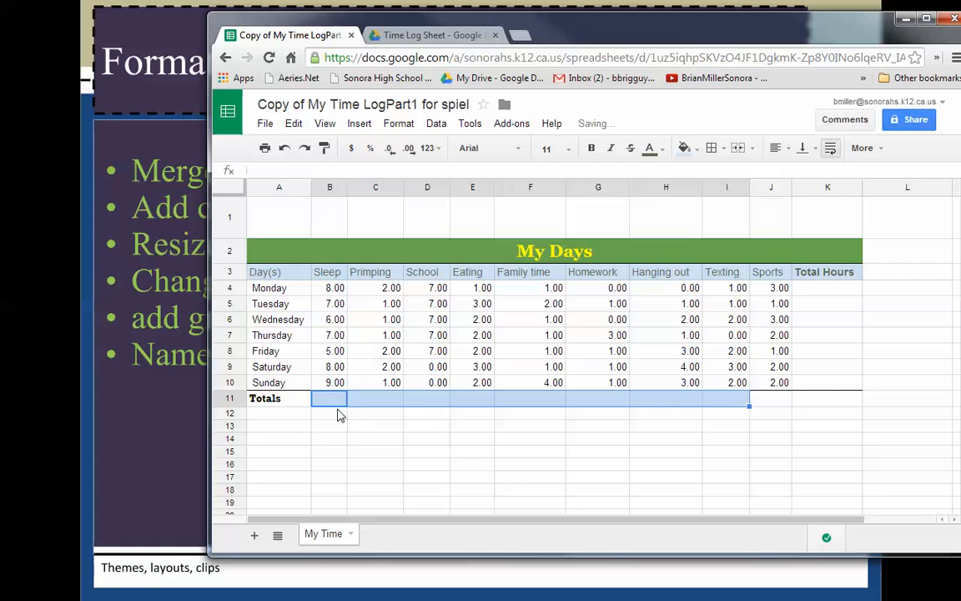
Copy the light blue formatting of B11:I11 onto the Totals label in A11 and make the label bold.
left_click(324, 149)
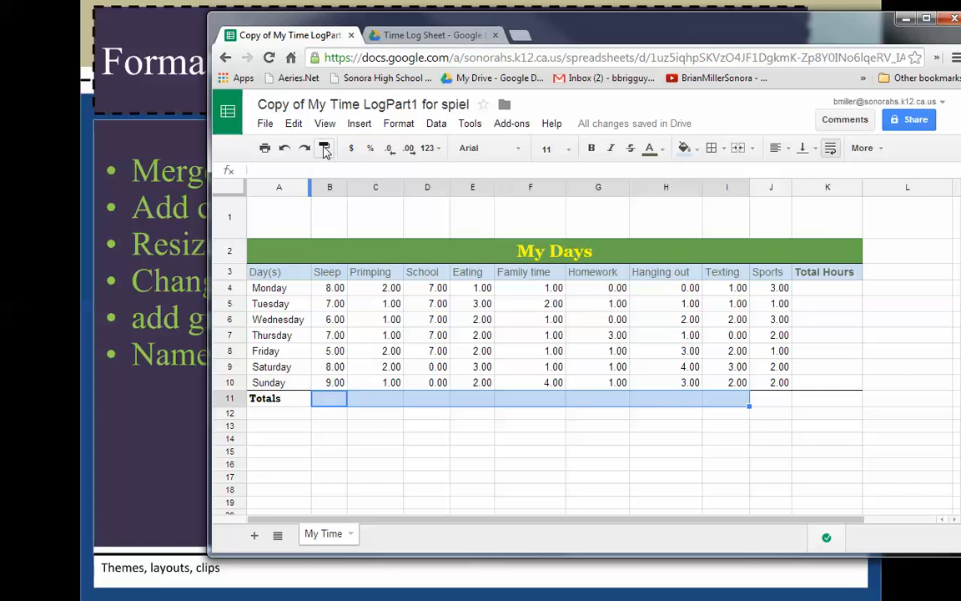
left_click(278, 401)
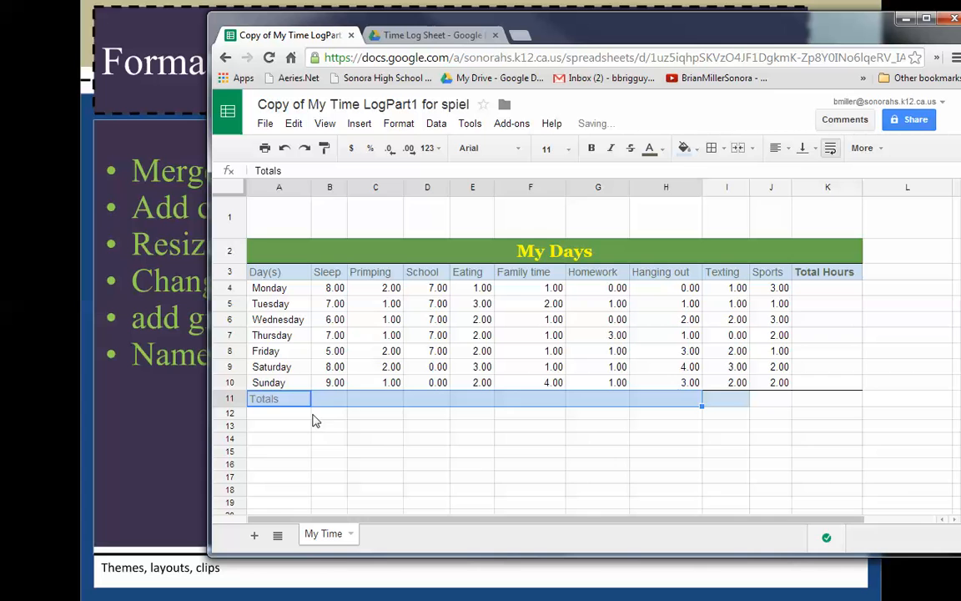
left_click(275, 402)
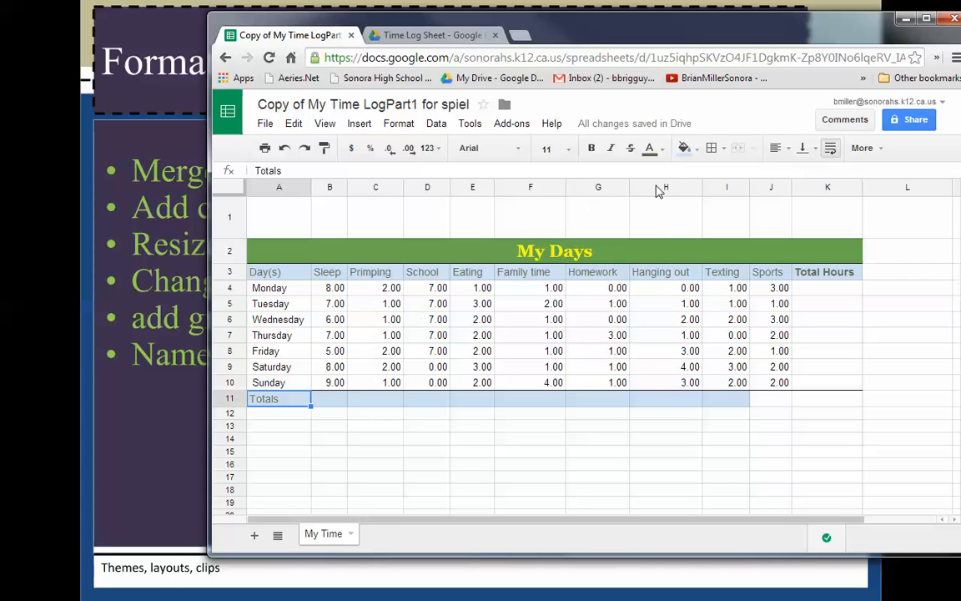
left_click(591, 150)
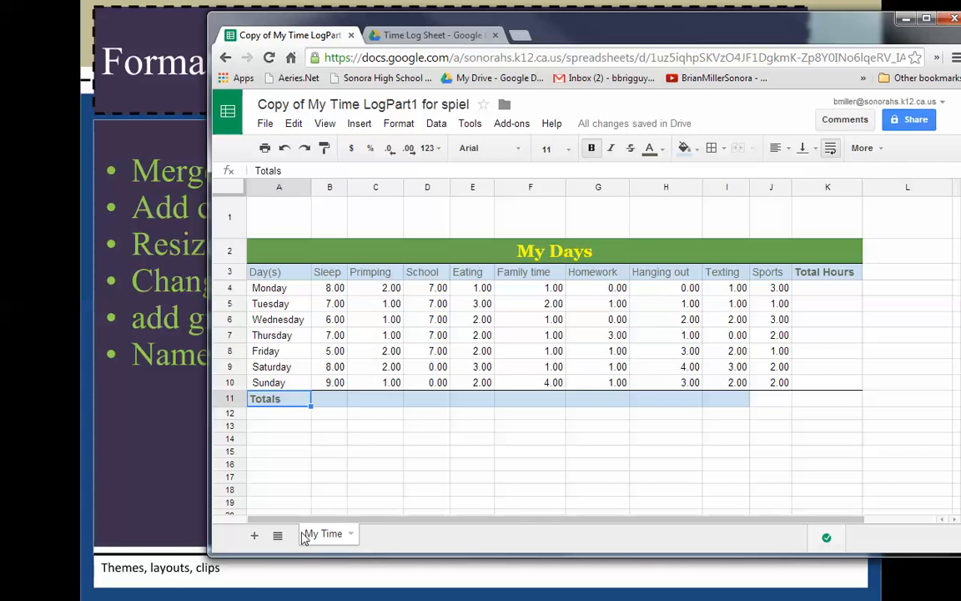
left_click(350, 535)
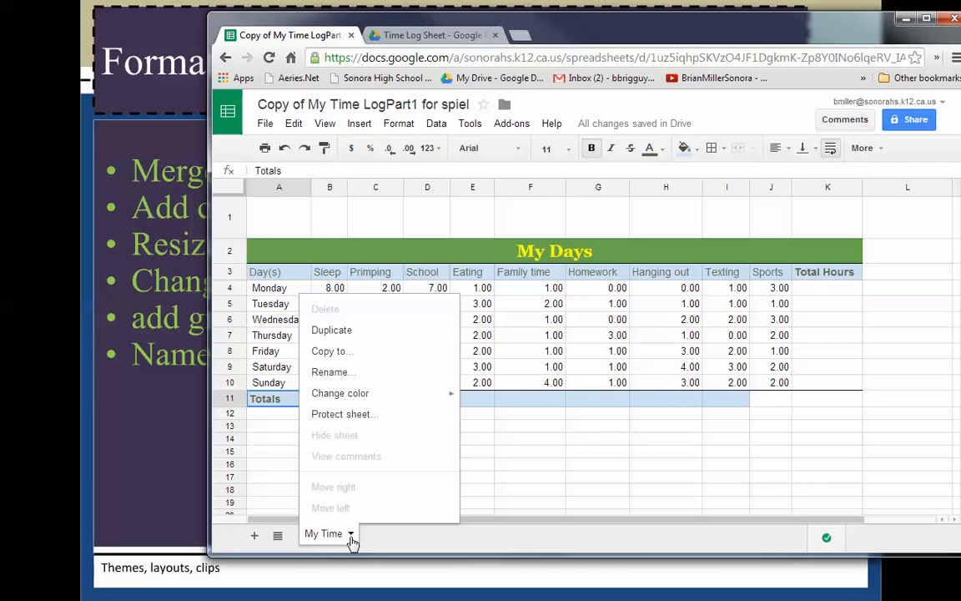
left_click(338, 377)
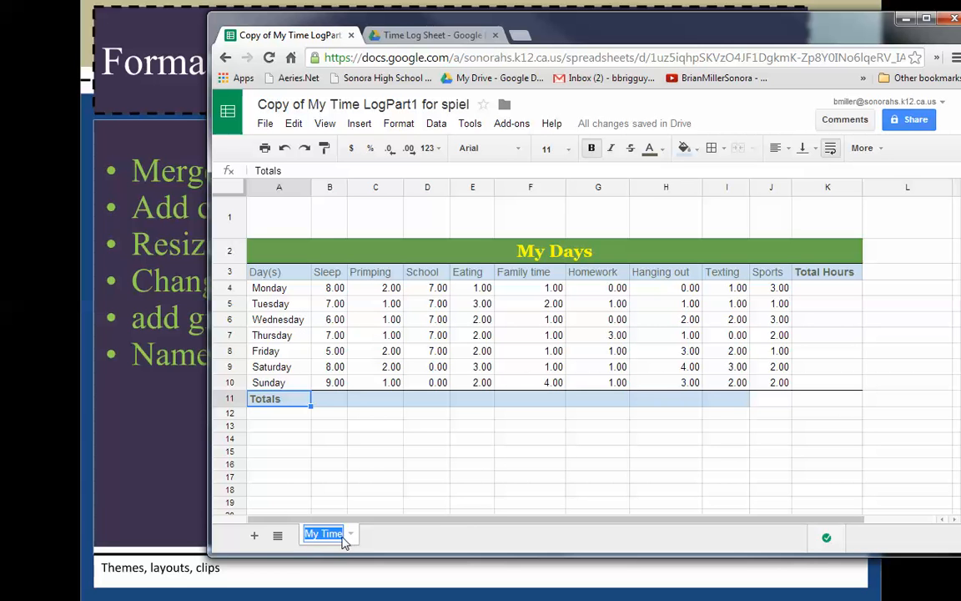
left_click(254, 536)
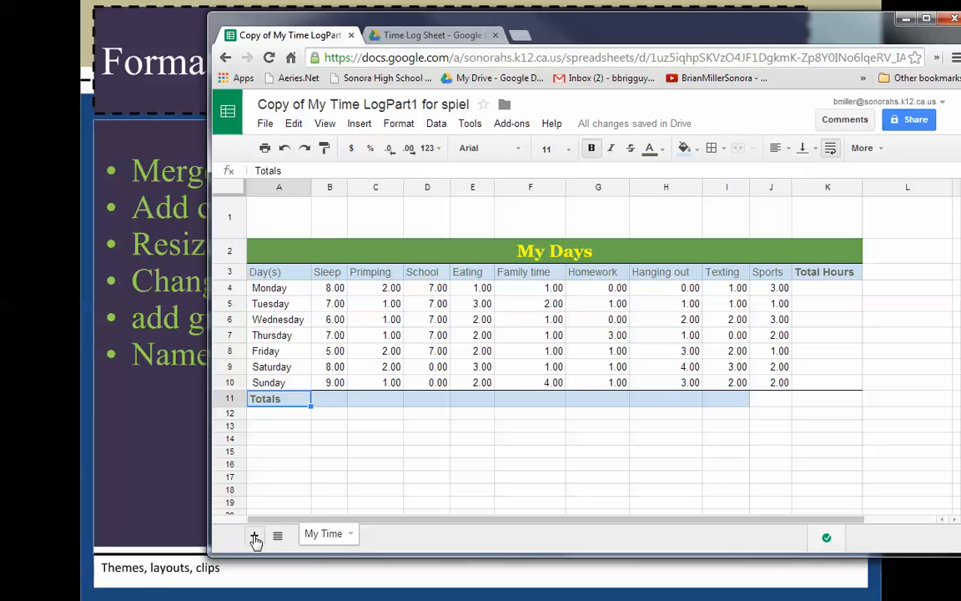
Add a second sheet to the workbook and return to the My Time sheet.
left_click(254, 539)
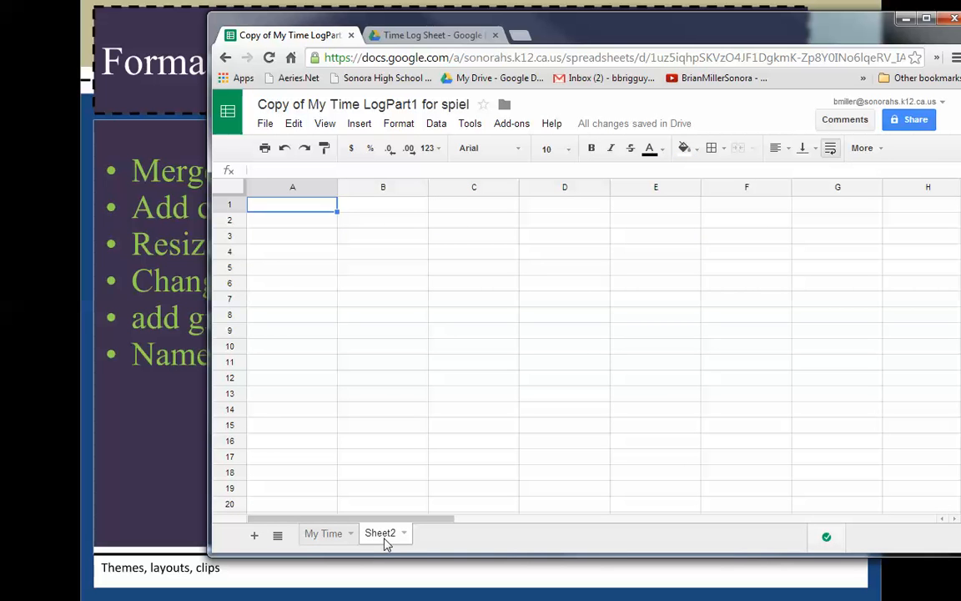
left_click(326, 534)
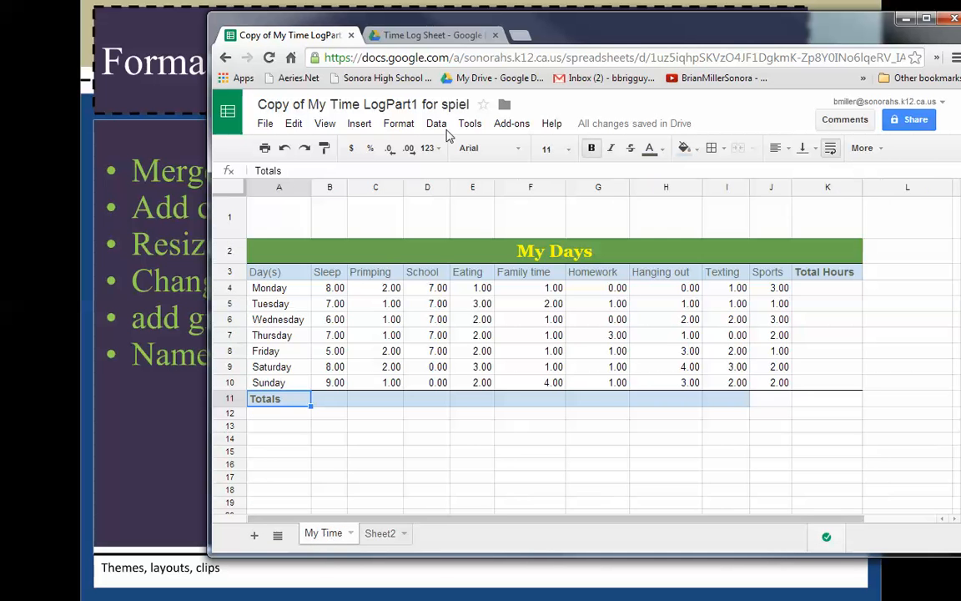
Move the spreadsheet window off the slide and advance the presentation to the next slide.
left_click_drag(584, 35, 960, 93)
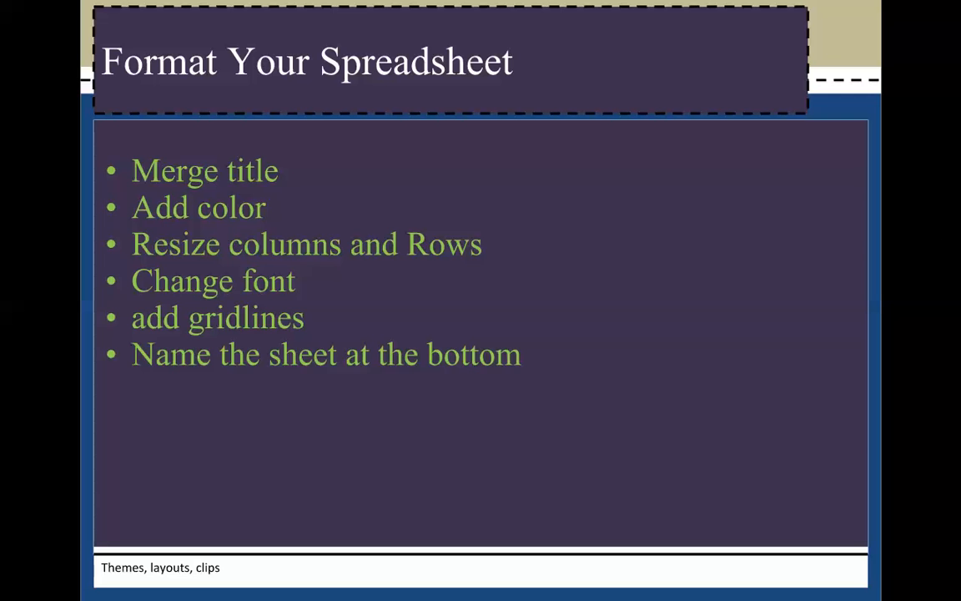
left_click(605, 418)
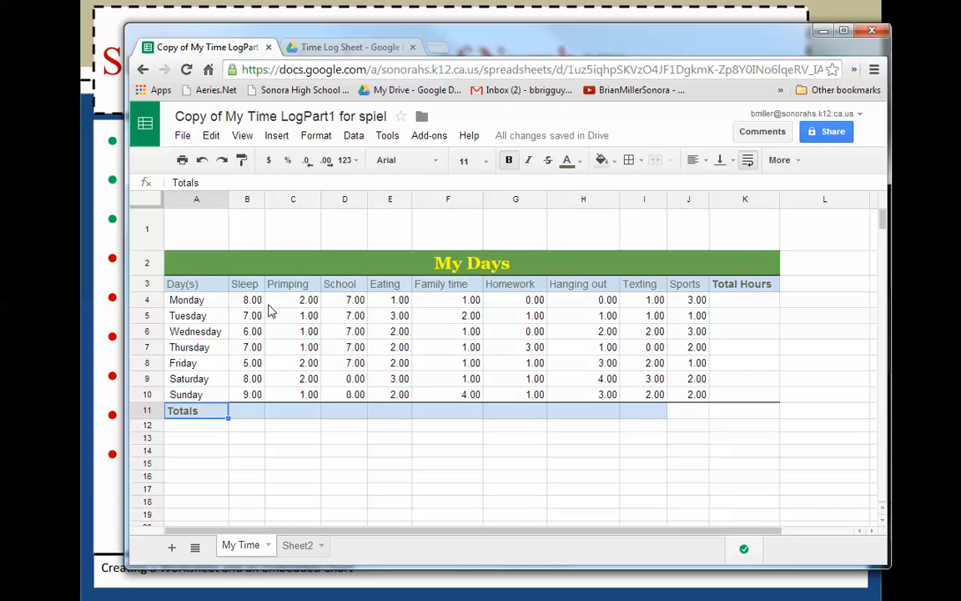
Format the hours in B4:J10 as Number with one decimal place and look through the other available number formats.
left_click_drag(250, 300, 693, 401)
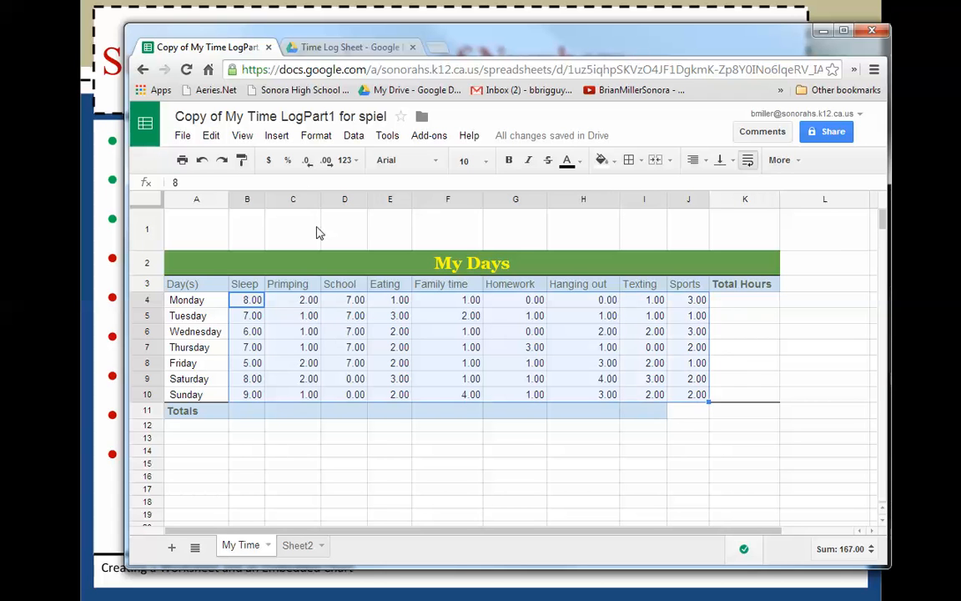
left_click(345, 159)
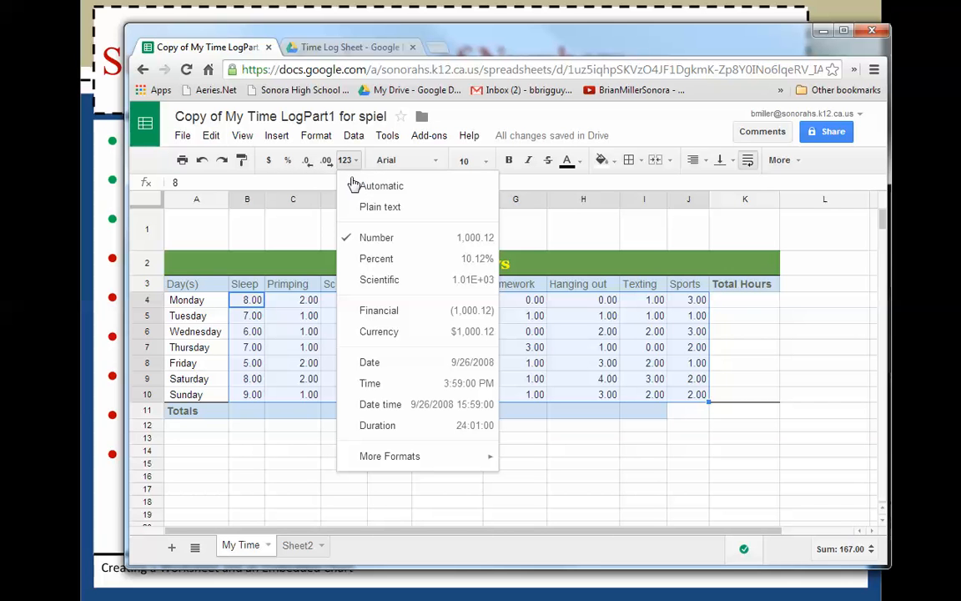
left_click(383, 241)
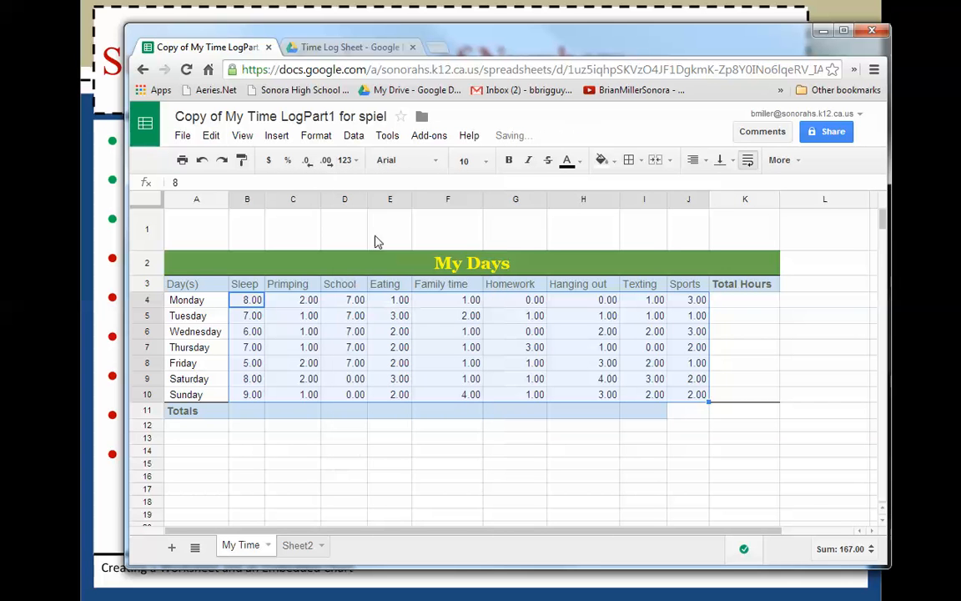
left_click(307, 162)
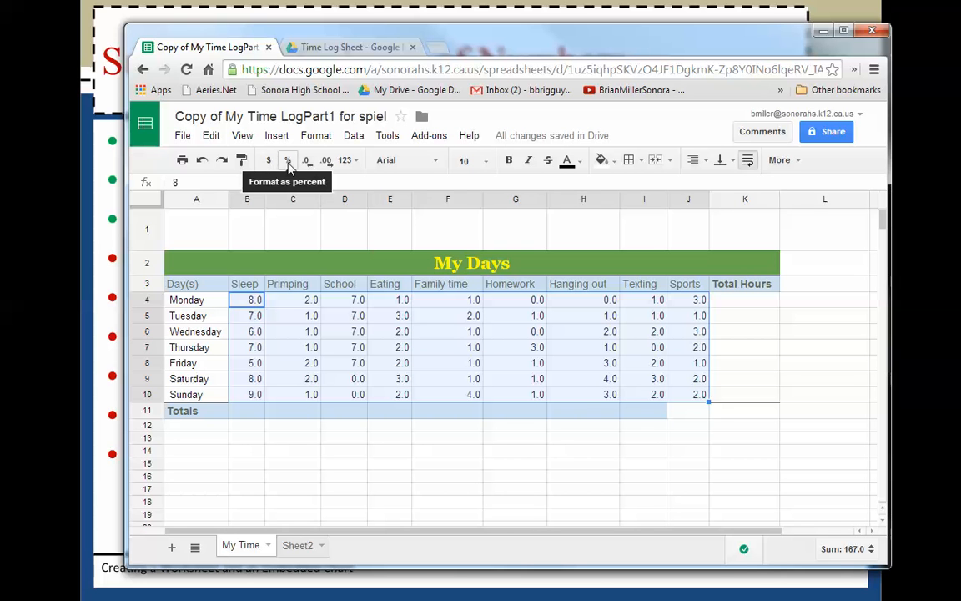
left_click(351, 160)
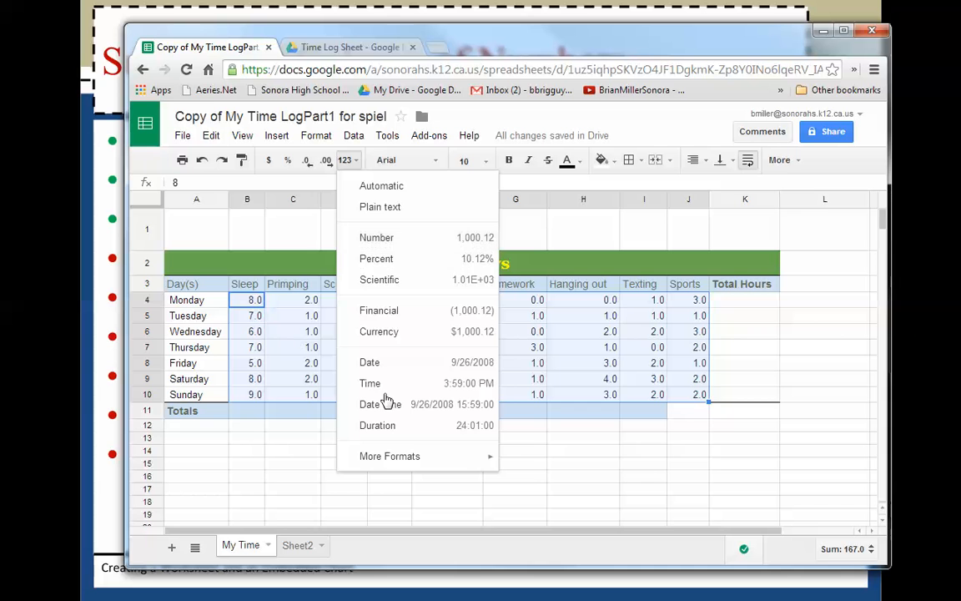
left_click(615, 449)
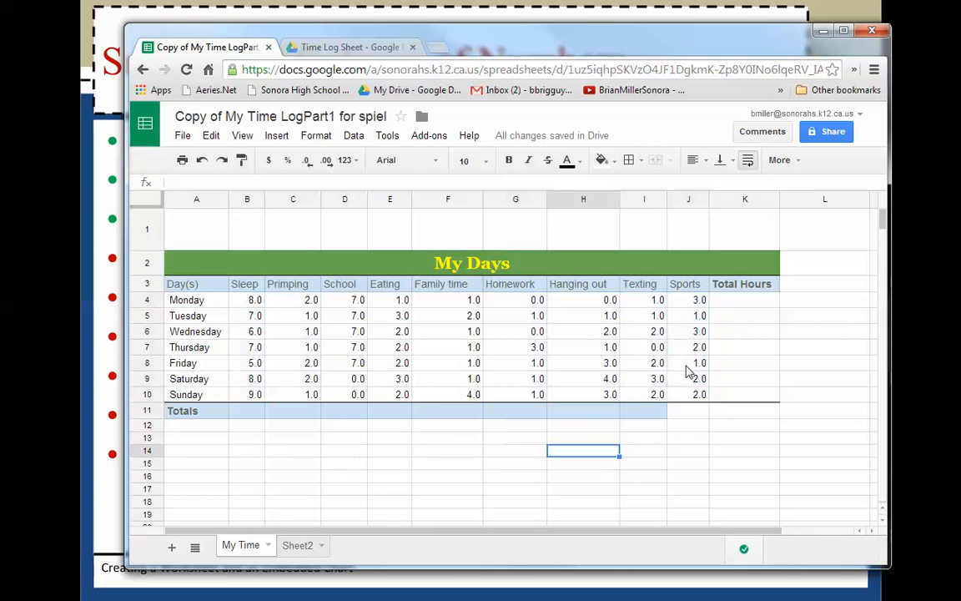
Select the Total Hours cell for Monday, K4, and maximize the browser window.
left_click(728, 303)
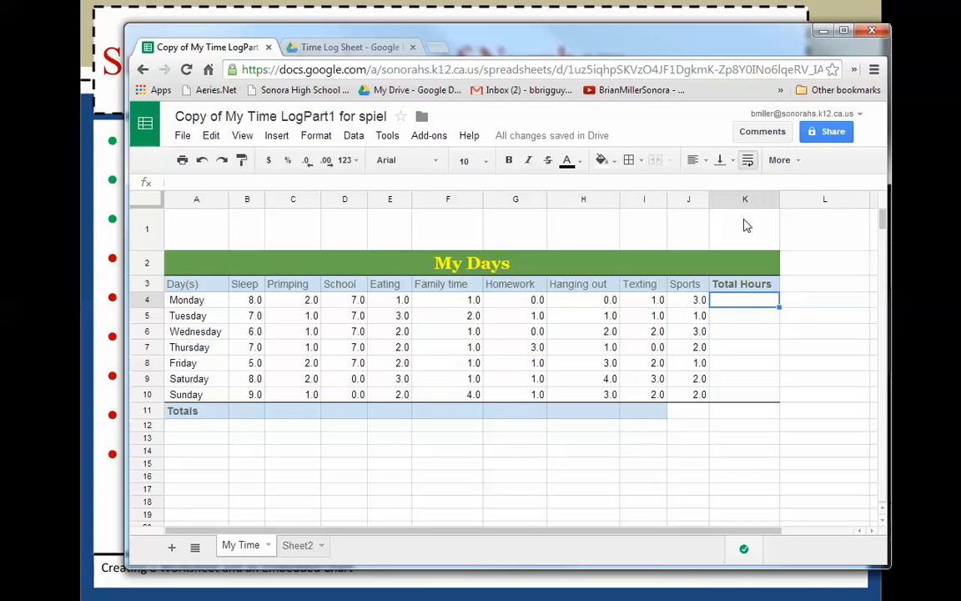
left_click(800, 166)
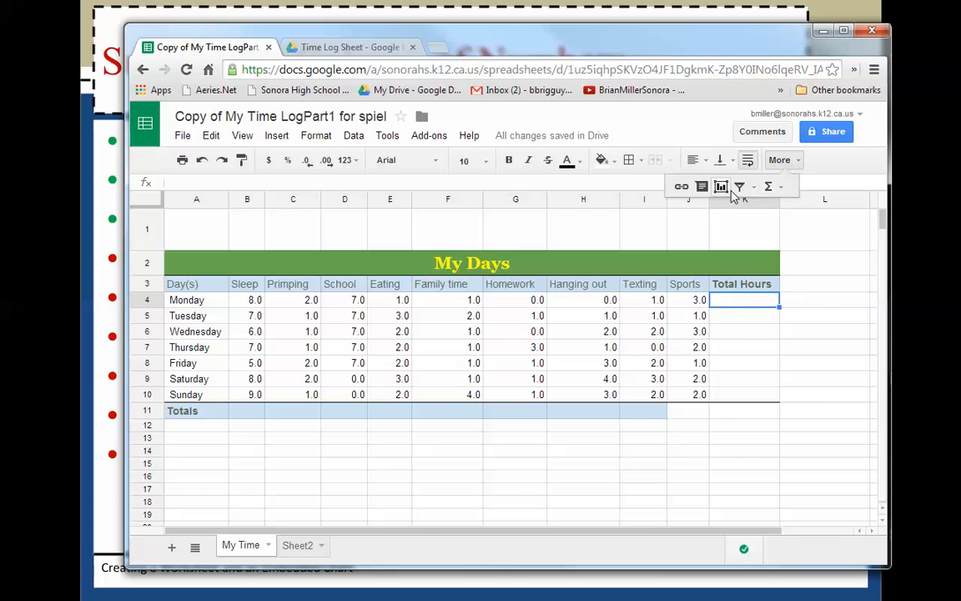
left_click(844, 30)
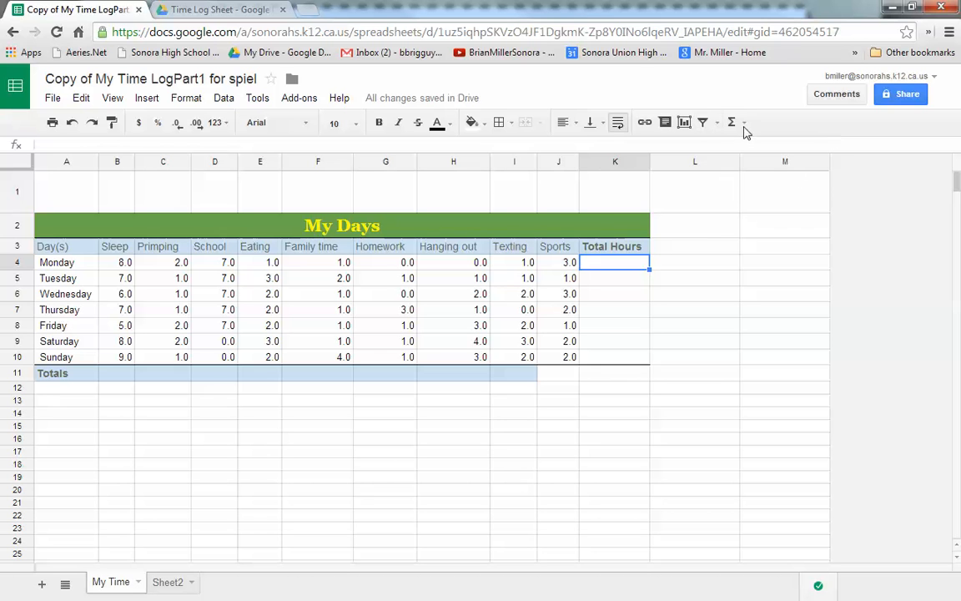
Total Monday's hours in K4 with a SUM of B4:J4 and fill the formula down through Sunday, K10.
left_click(745, 124)
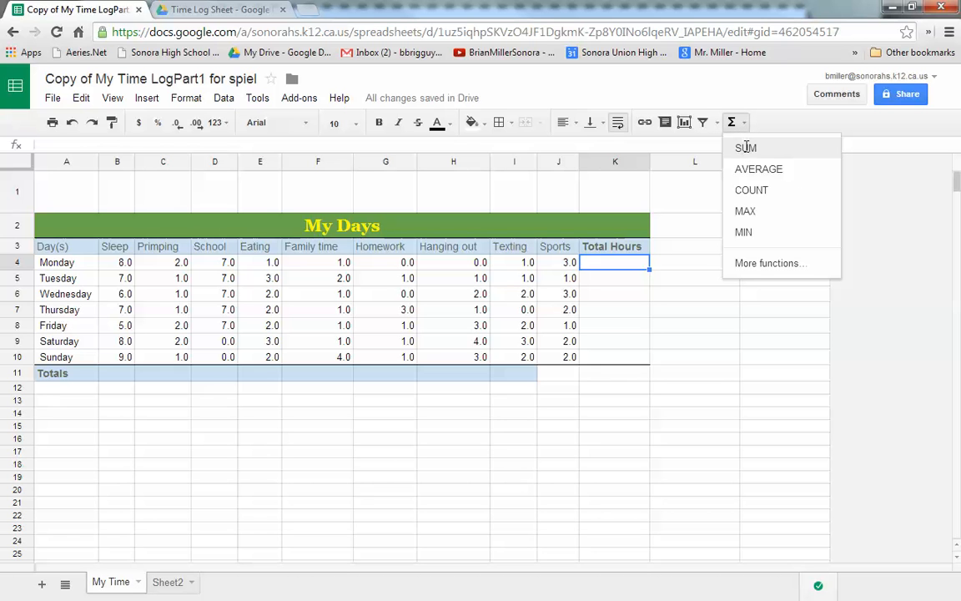
left_click(746, 148)
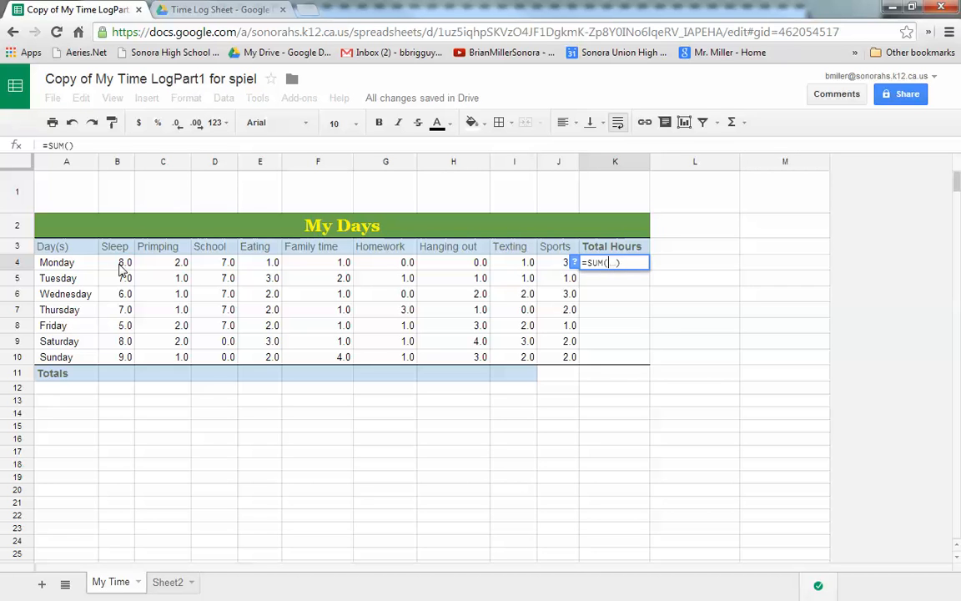
left_click_drag(120, 262, 267, 265)
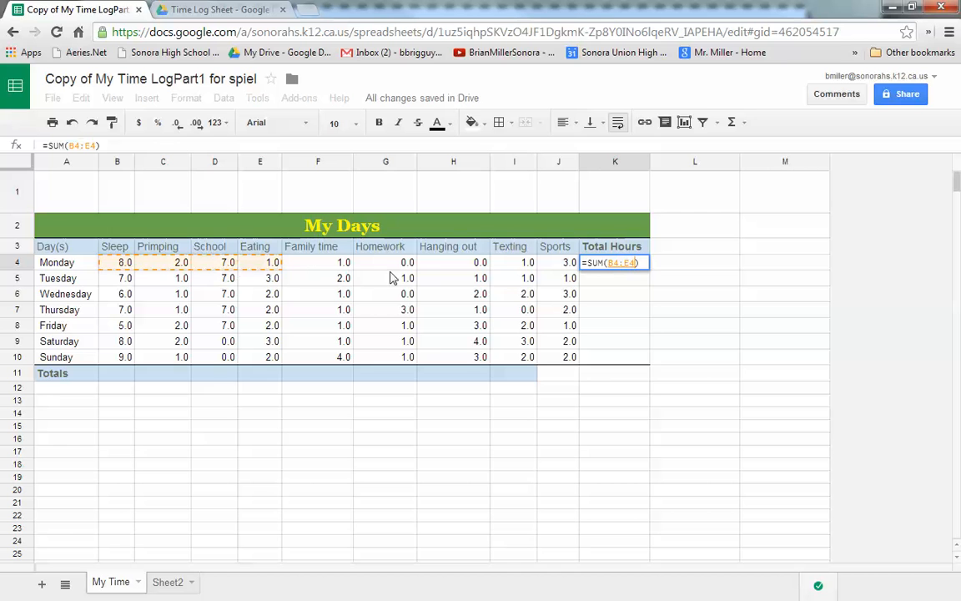
left_click_drag(393, 278, 564, 266)
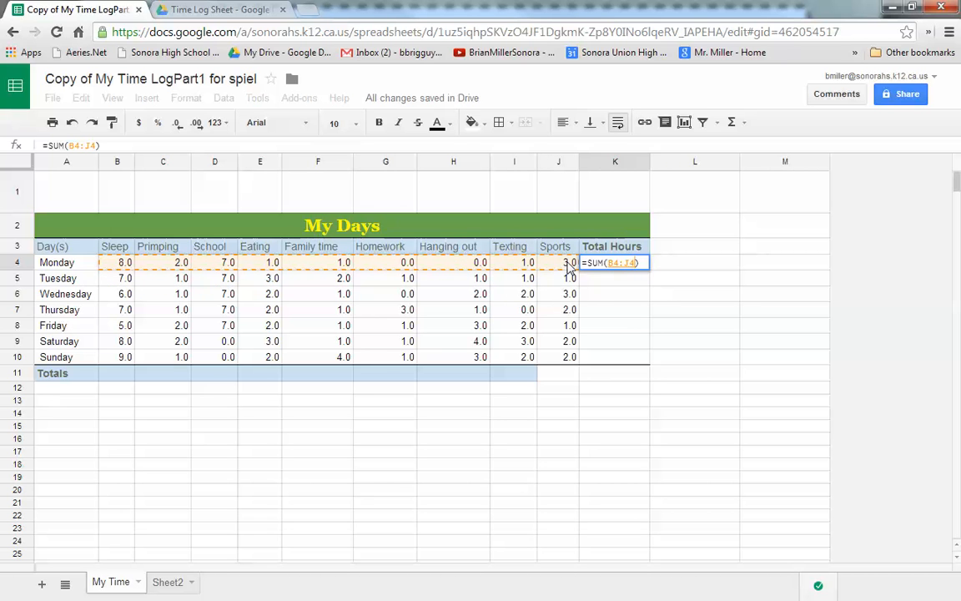
key("Return")
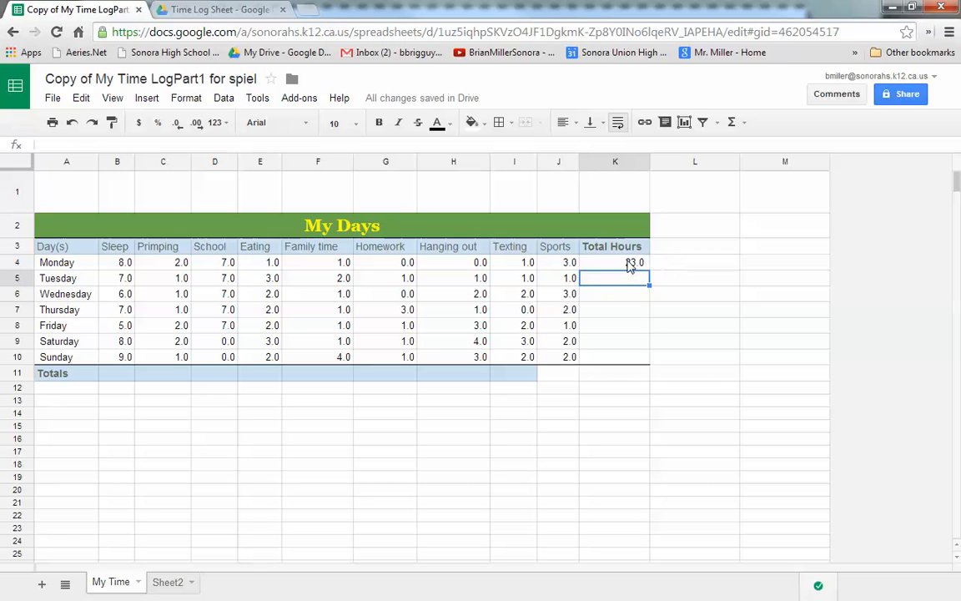
left_click(630, 265)
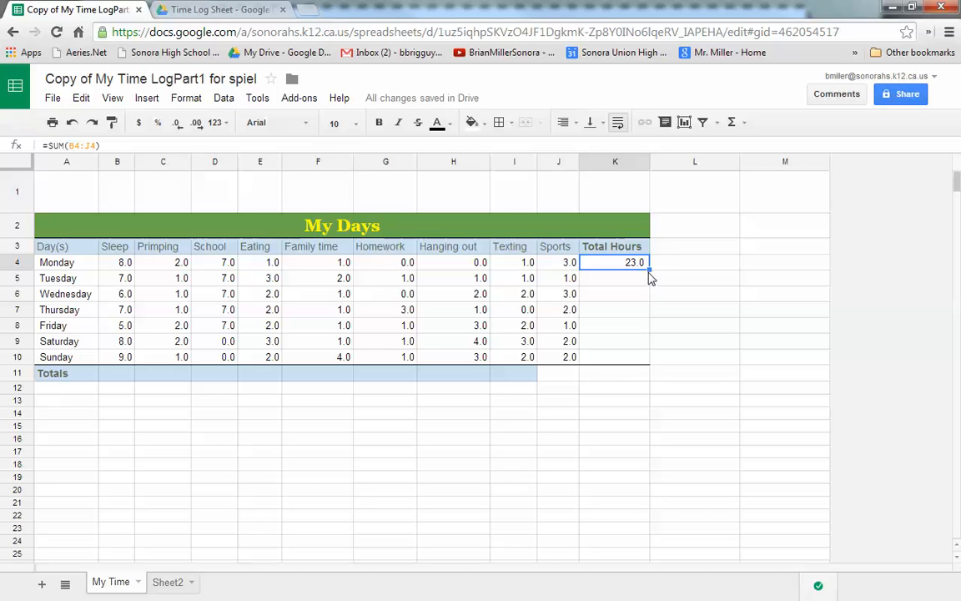
left_click_drag(649, 276, 643, 356)
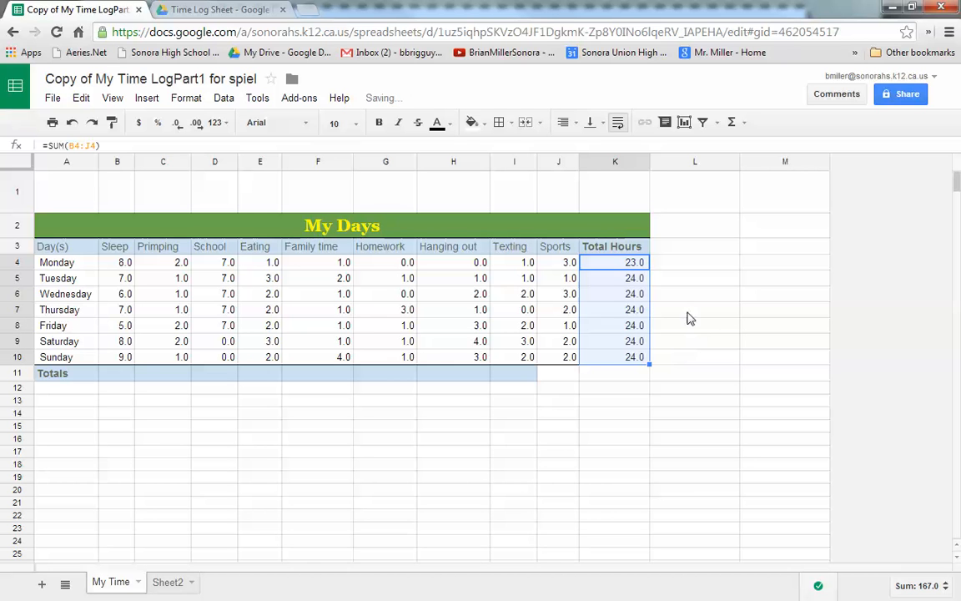
Examine the copied SUM formulas in the Total Hours cells for Tuesday, K5, and Sunday, K10.
left_click(634, 283)
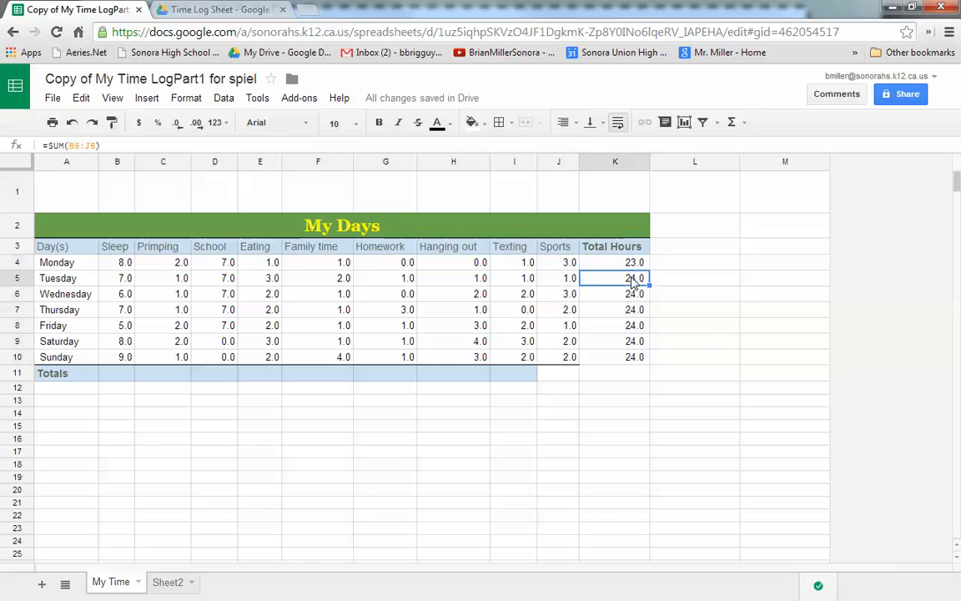
double_click(632, 279)
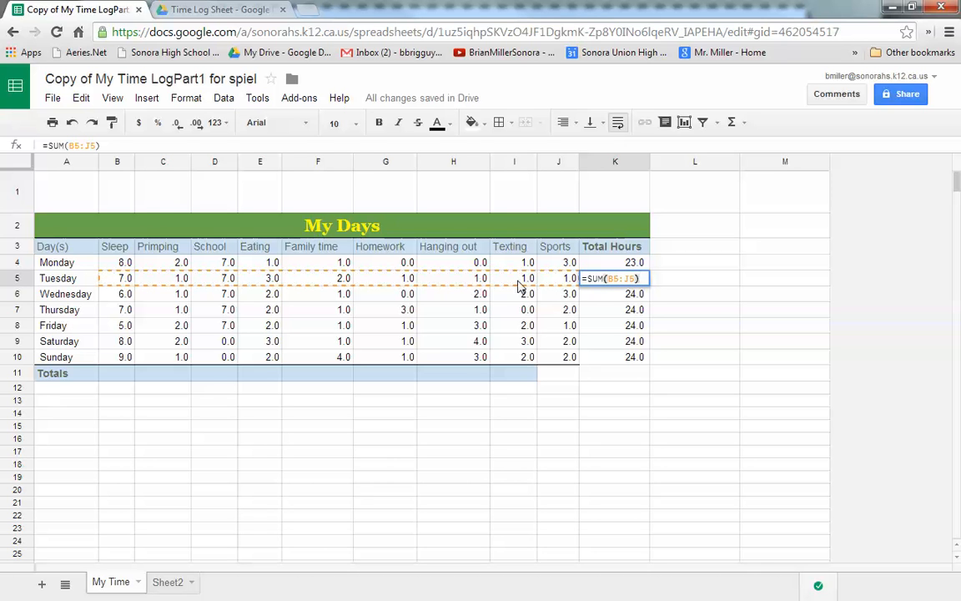
key("Escape")
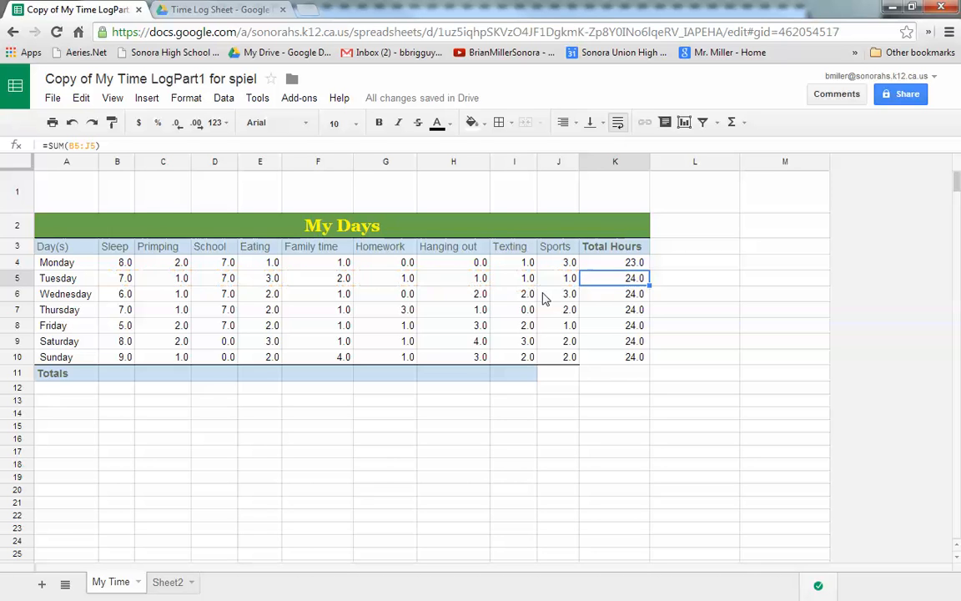
left_click(630, 358)
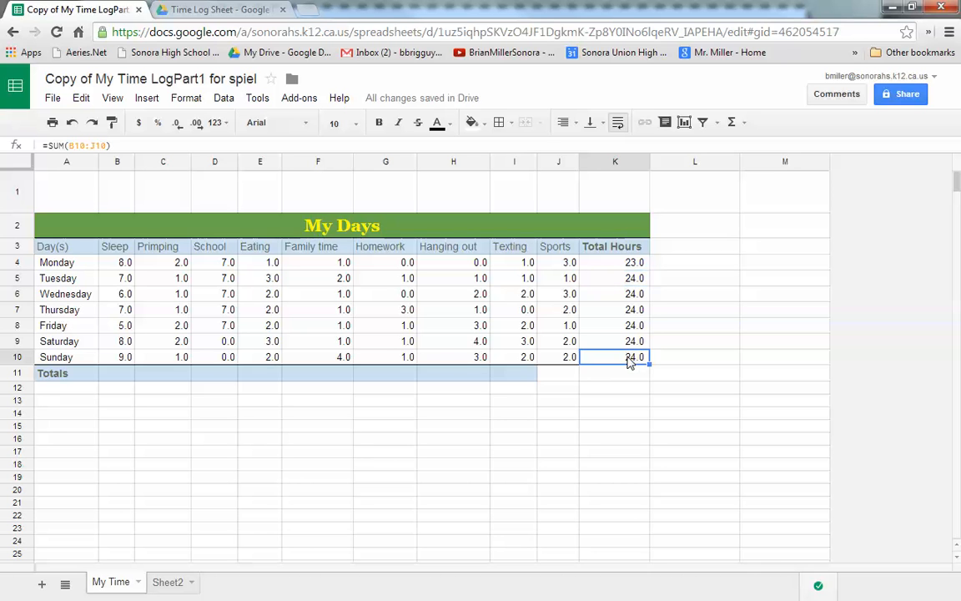
double_click(629, 357)
key("Escape")
Enter =sum(B4:B10) as the Sleep total in B11 and fill the formula across the Totals row to K11.
left_click(121, 375)
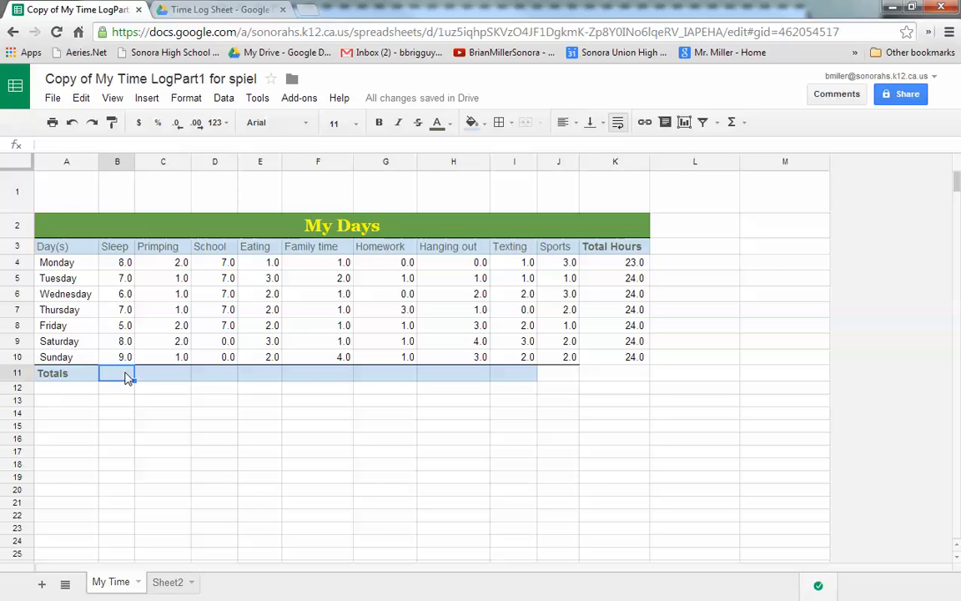
type("=sum")
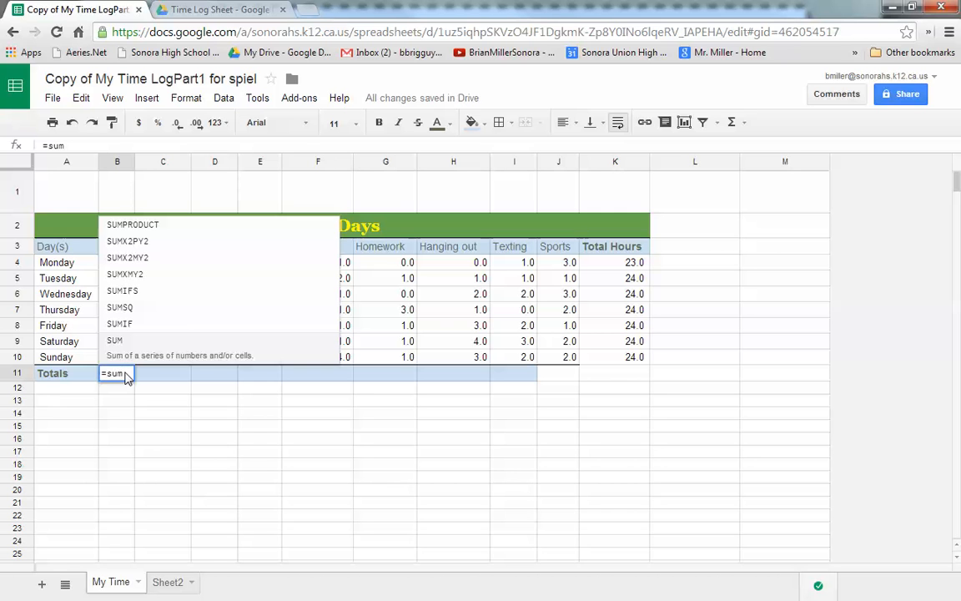
type("(")
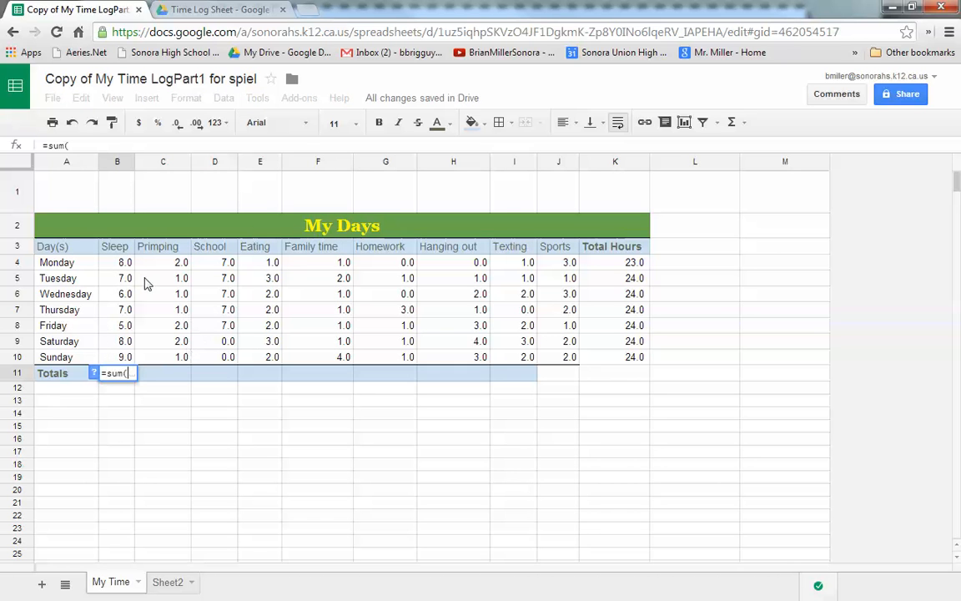
left_click(121, 264)
left_click_drag(123, 275, 122, 309)
left_click_drag(123, 356, 123, 359)
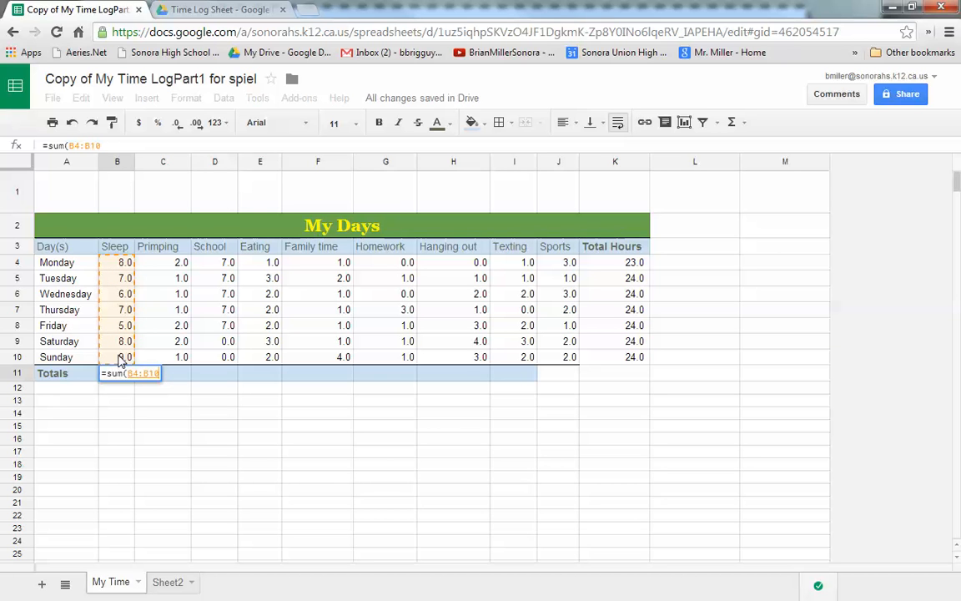
type(")")
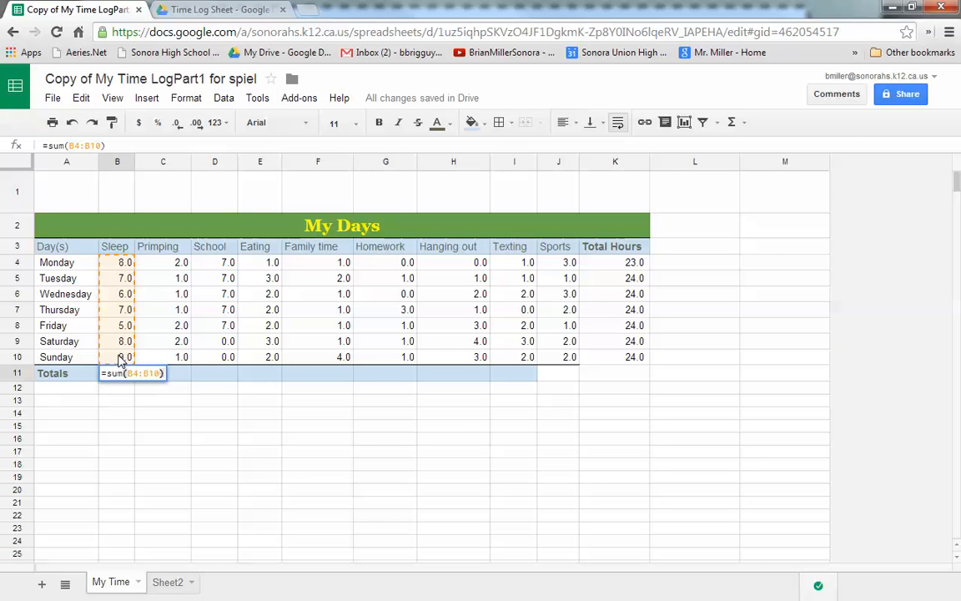
key("Return")
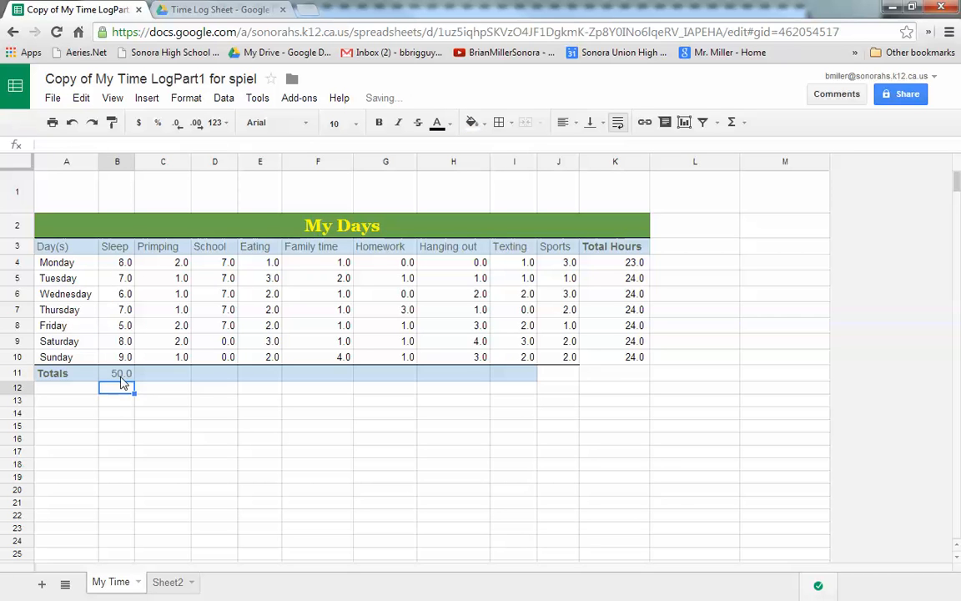
left_click(125, 376)
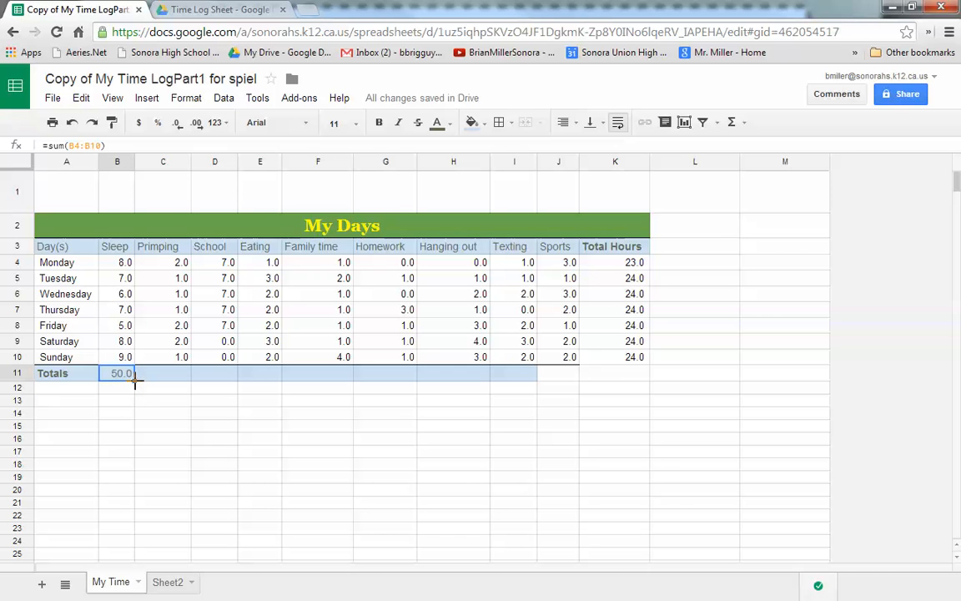
left_click_drag(143, 381, 598, 376)
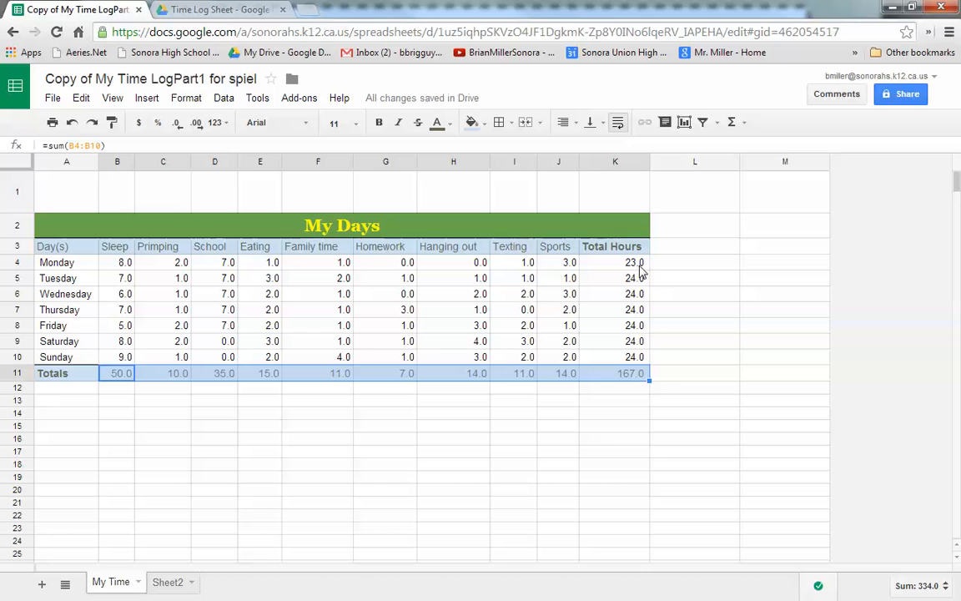
Set Monday's Hanging out hours in H4 to 1.
left_click(481, 265)
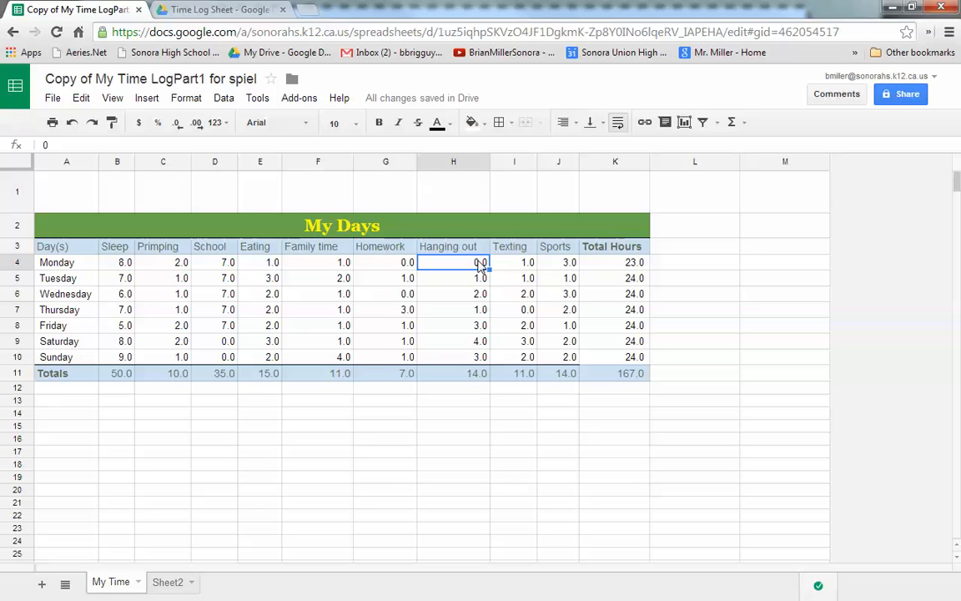
type("1")
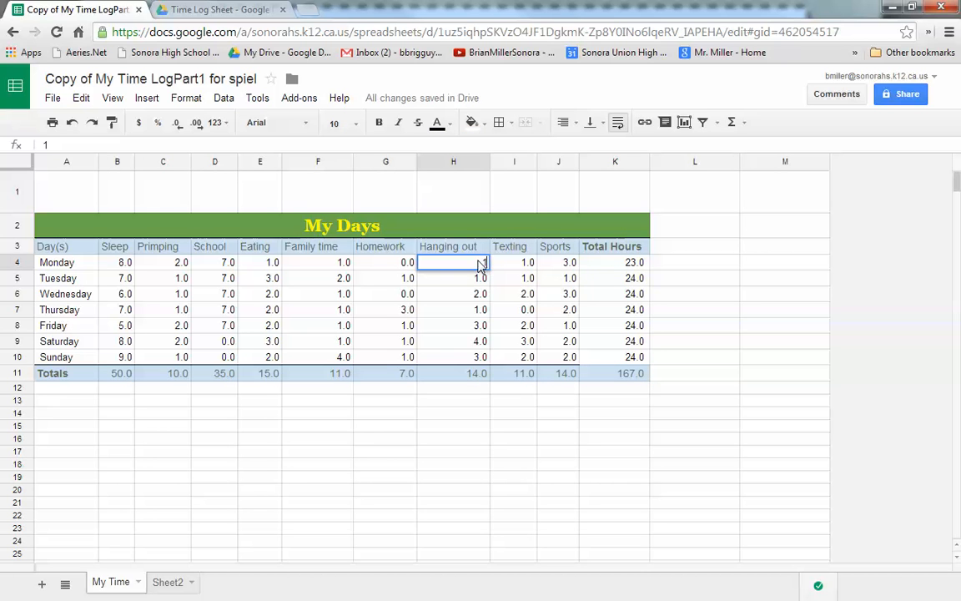
key("Return")
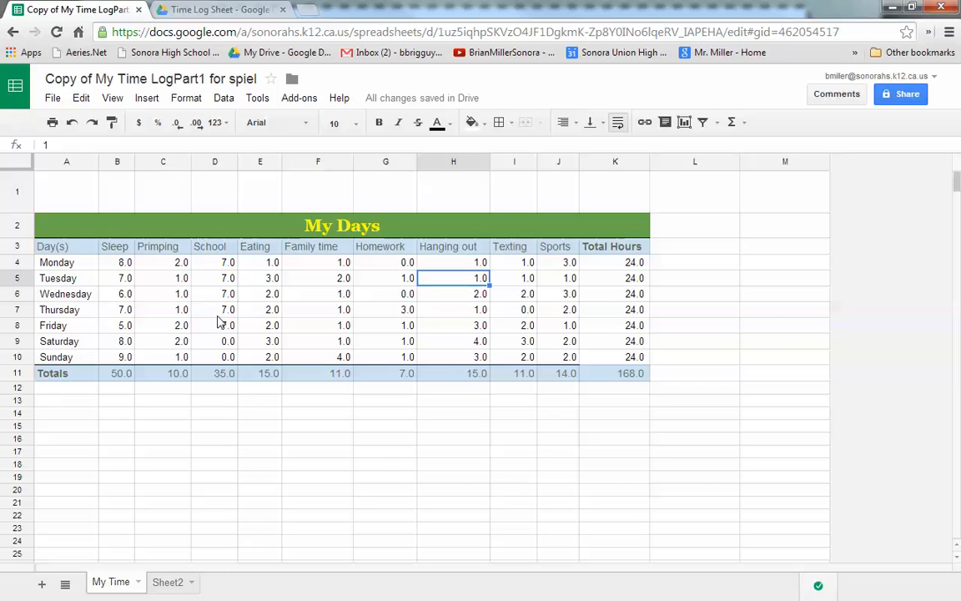
Shrink and shift the browser window to view the summing slide, and examine the Primping total's formula in C11.
left_click(913, 11)
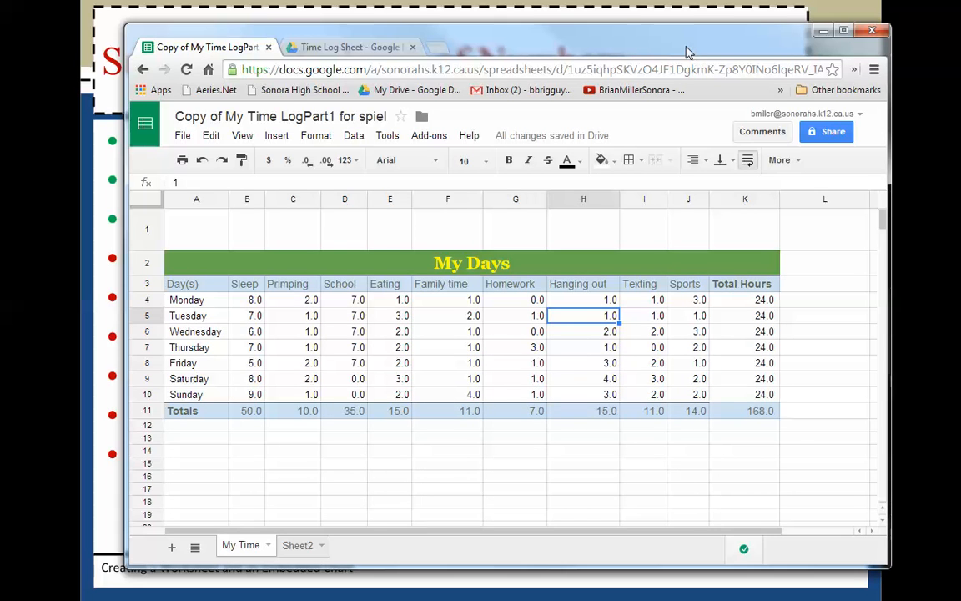
left_click_drag(688, 53, 789, 61)
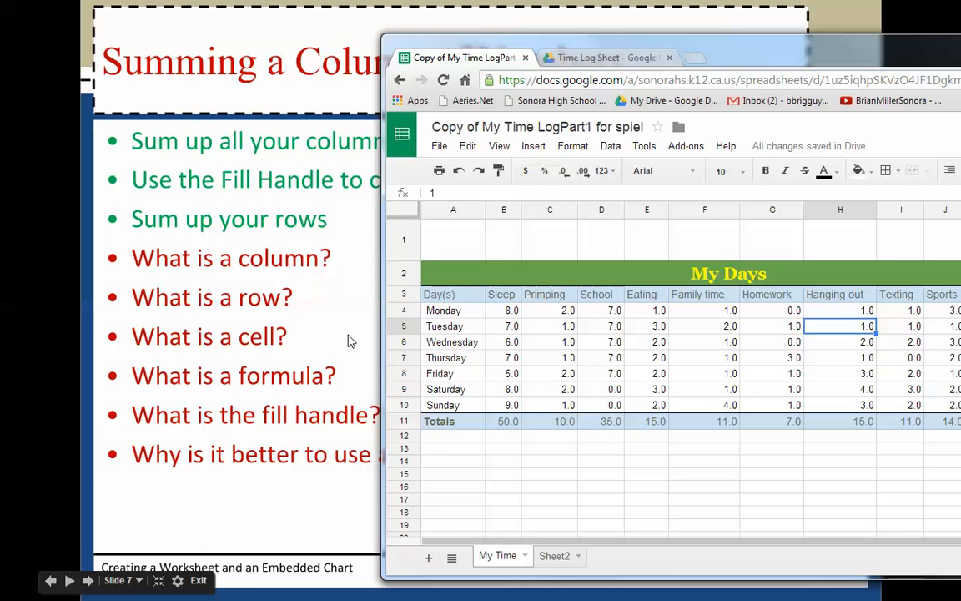
left_click(561, 454)
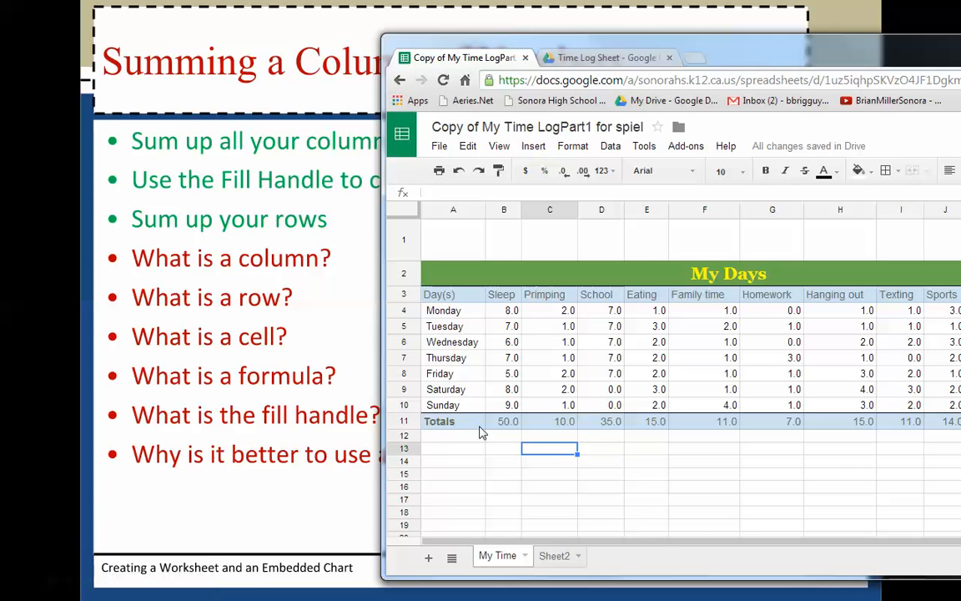
left_click(558, 423)
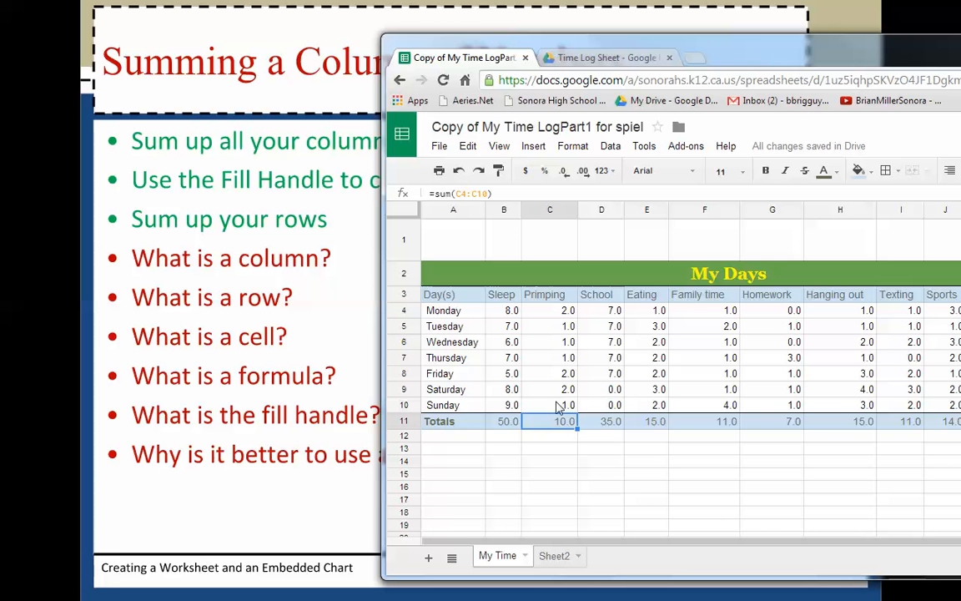
left_click_drag(751, 61, 559, 50)
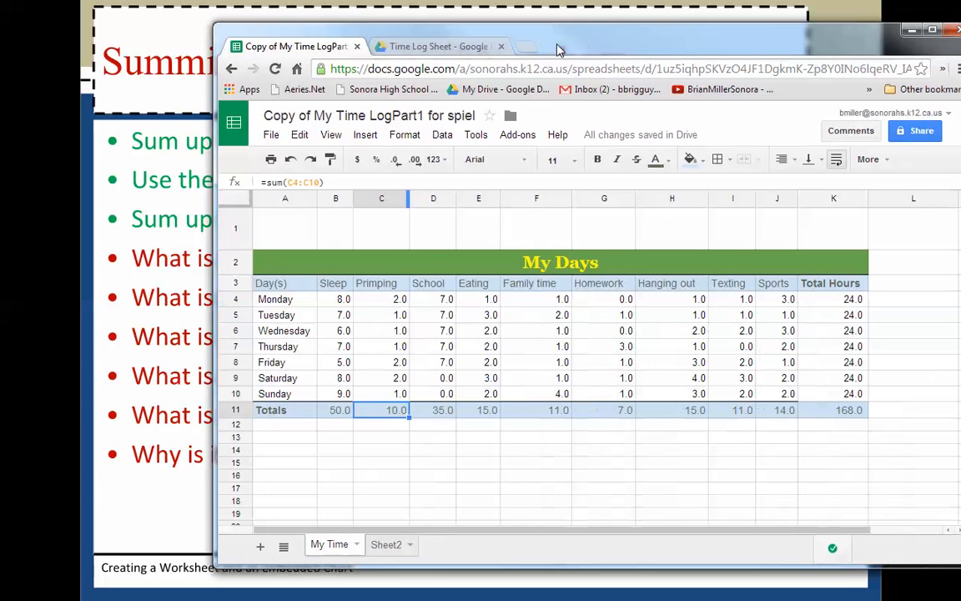
Test the totals by setting Monday's Hanging out hours to 0 and back to 1, and check the formula in K4.
left_click(622, 304)
left_click(665, 306)
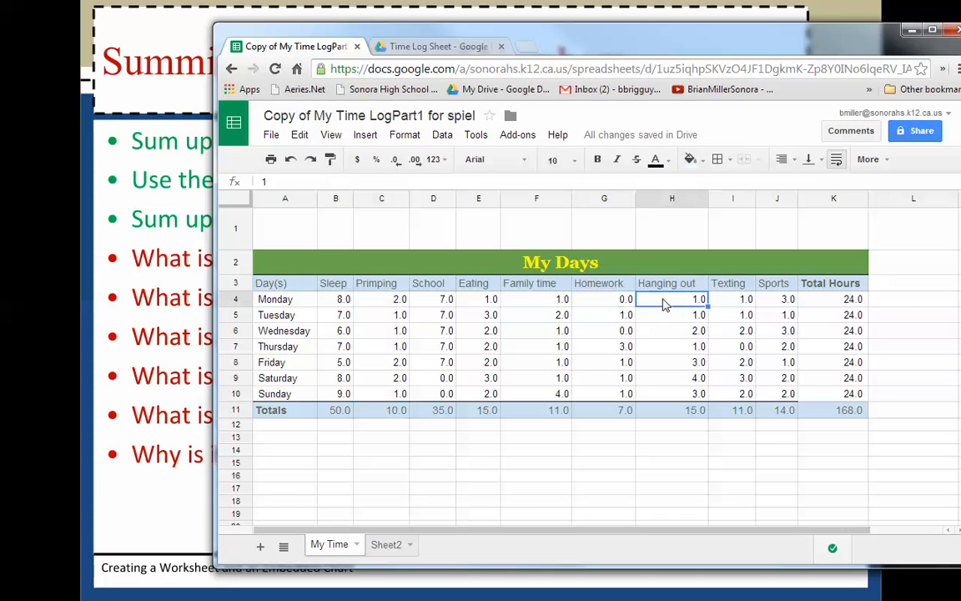
type("0")
key("Return")
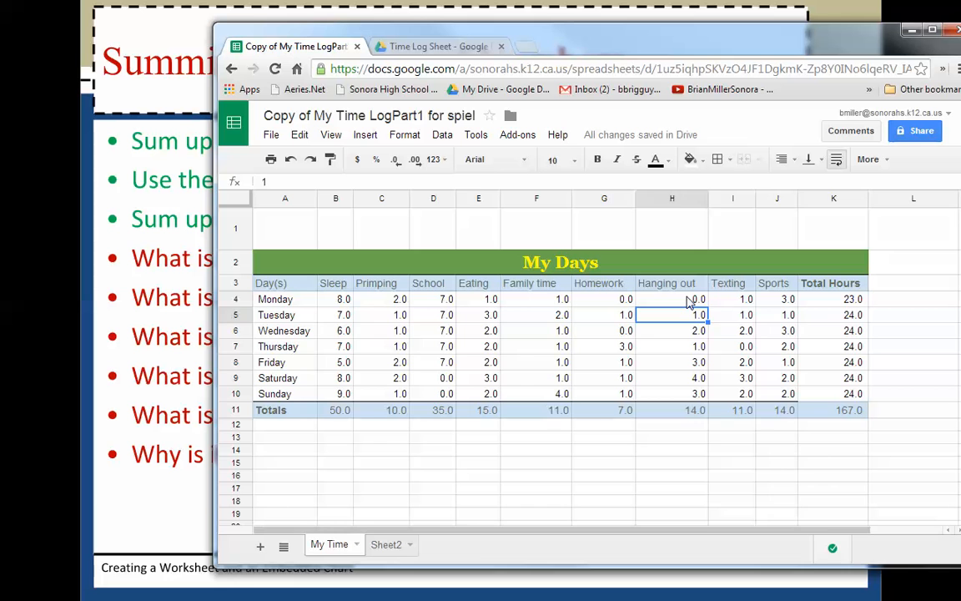
key("Up")
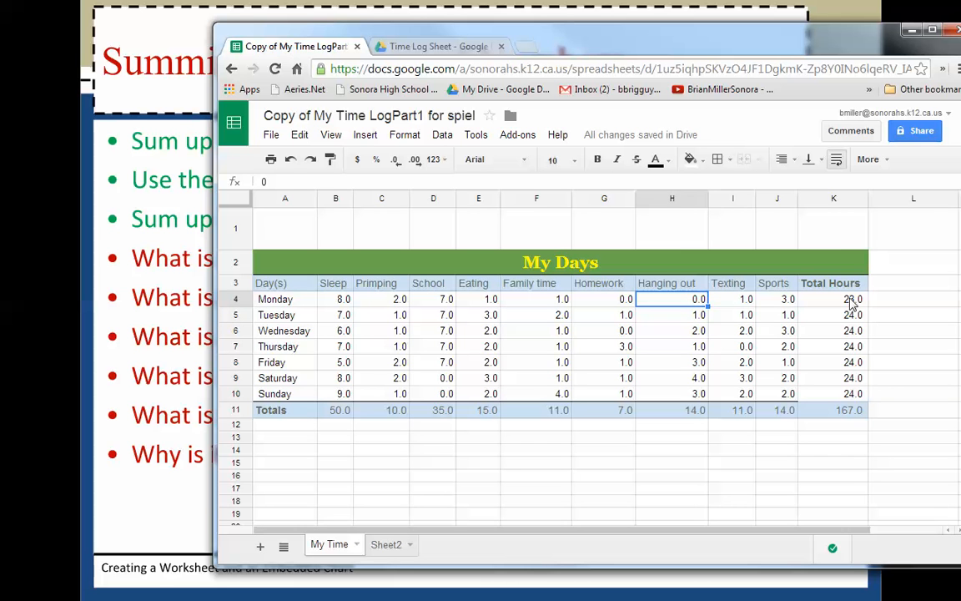
type("1")
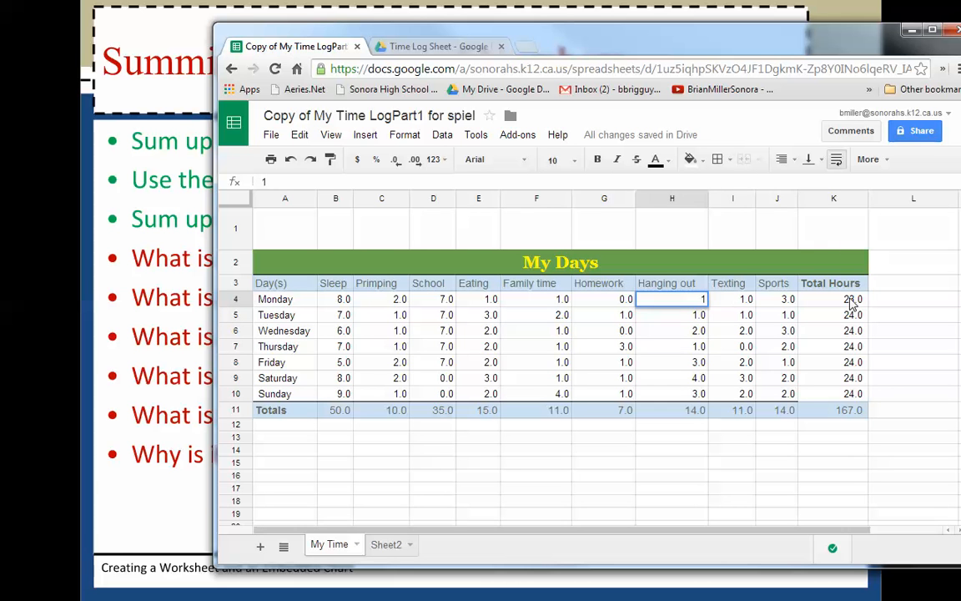
key("Return")
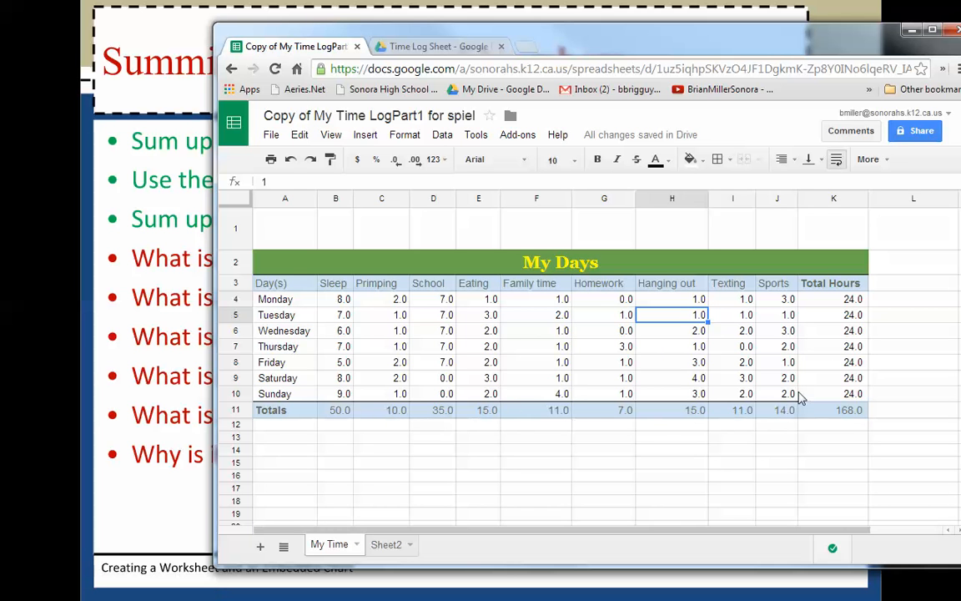
left_click(853, 302)
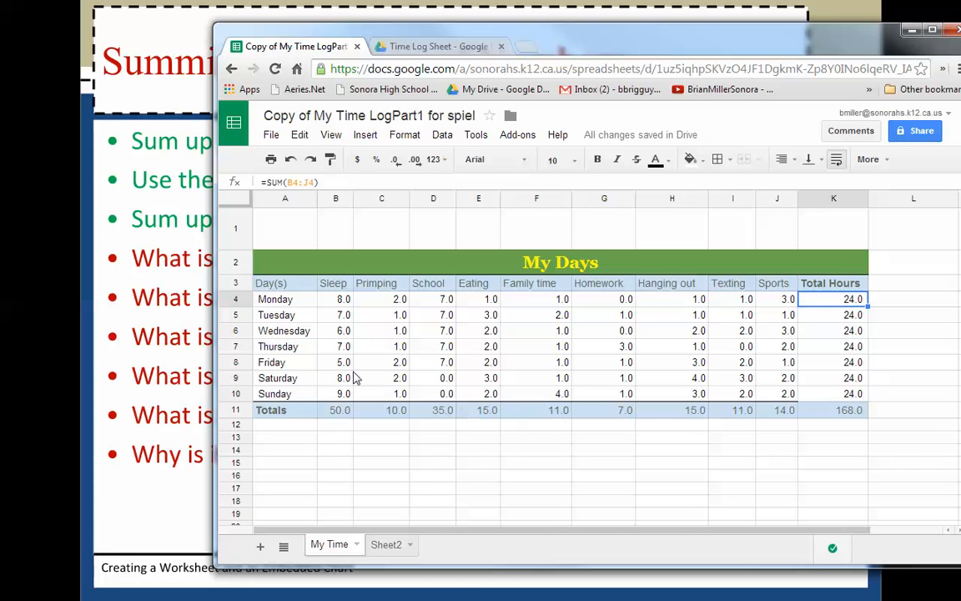
Move the spreadsheet window off the slide and advance the presentation to the Chart slide.
left_click_drag(604, 48, 960, 56)
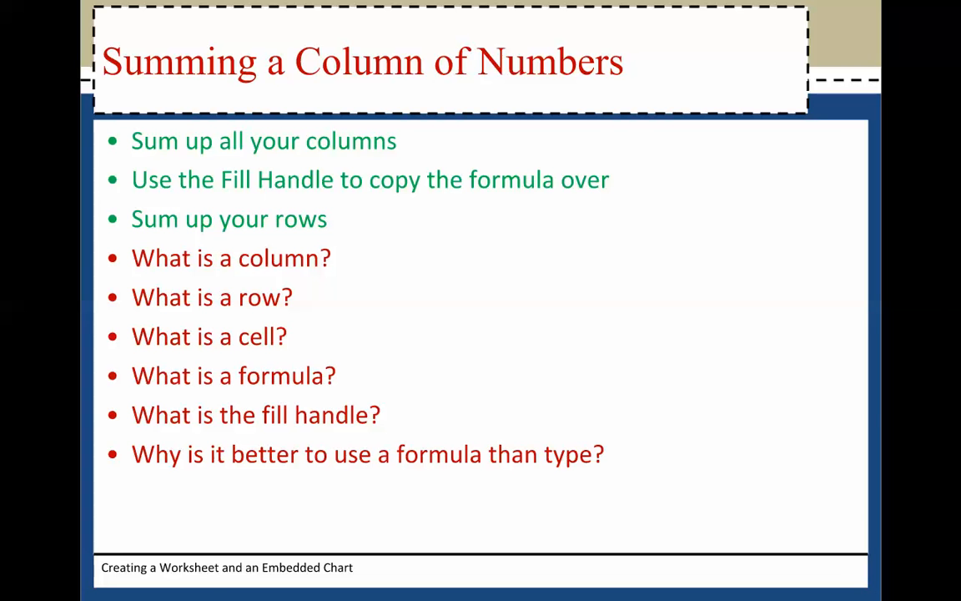
left_click(573, 386)
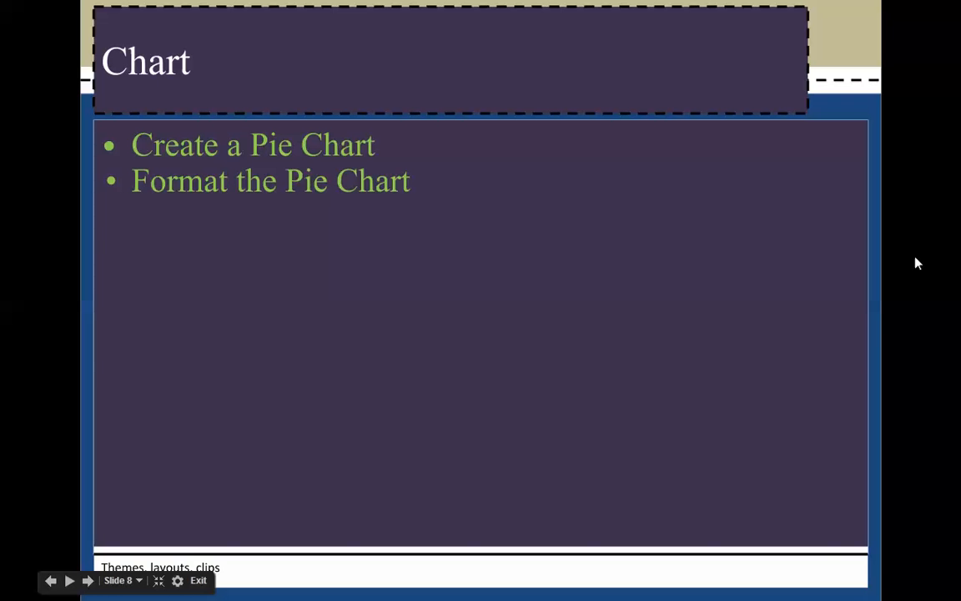
Bring back and maximize the spreadsheet window, and start a 3D pie chart from the activity headings in B3:J3.
left_click_drag(960, 41, 522, 17)
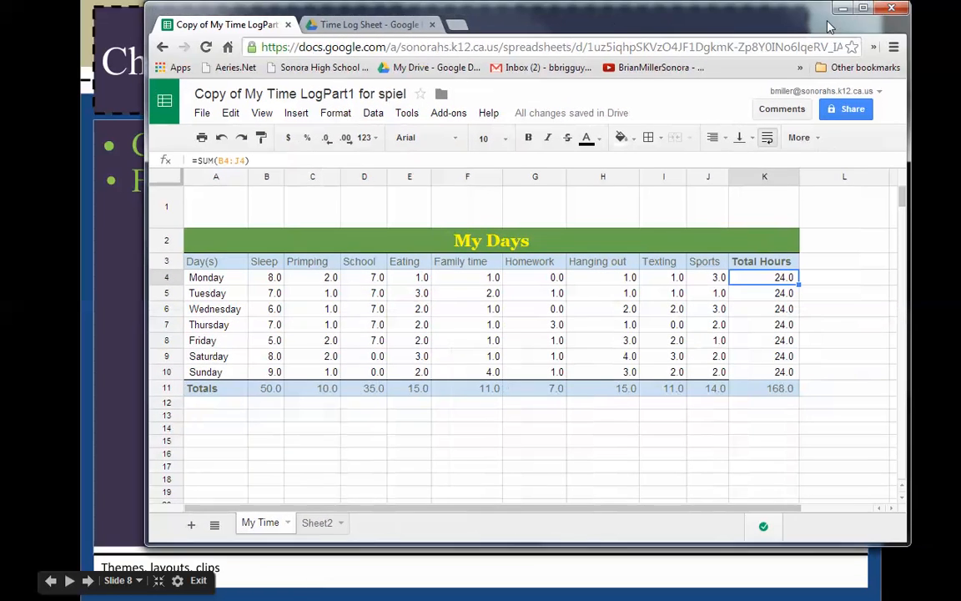
left_click(864, 9)
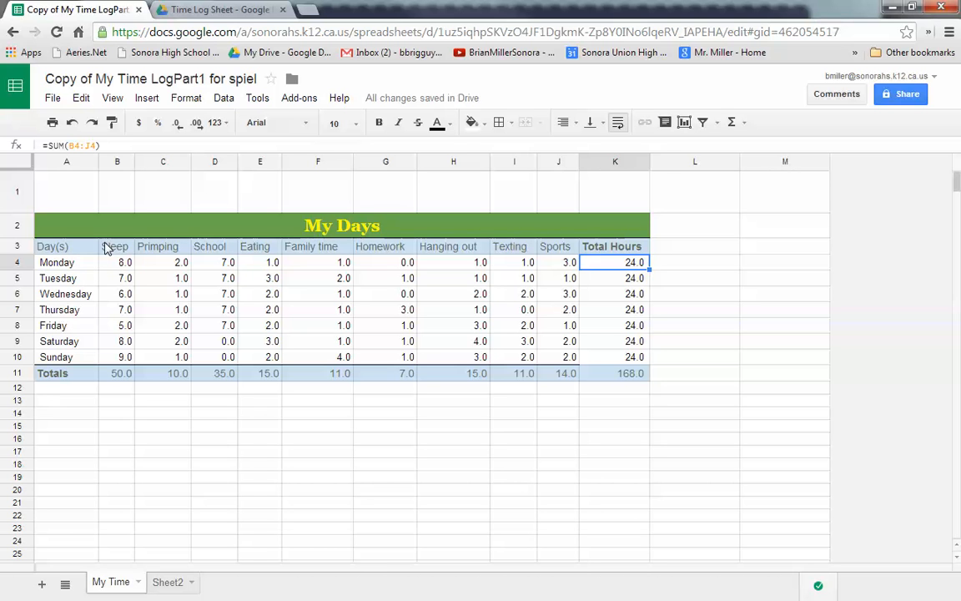
left_click_drag(107, 249, 564, 253)
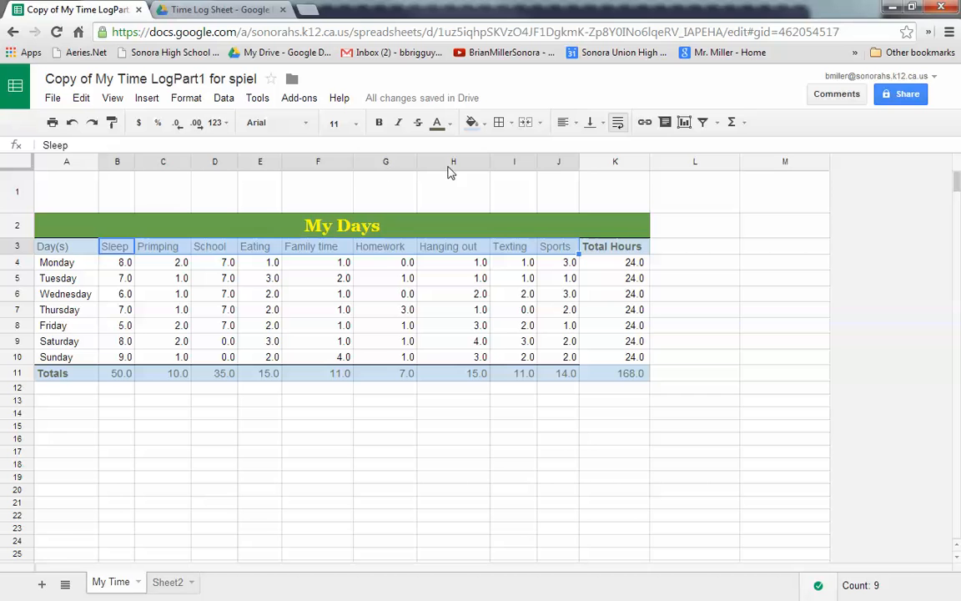
left_click(689, 128)
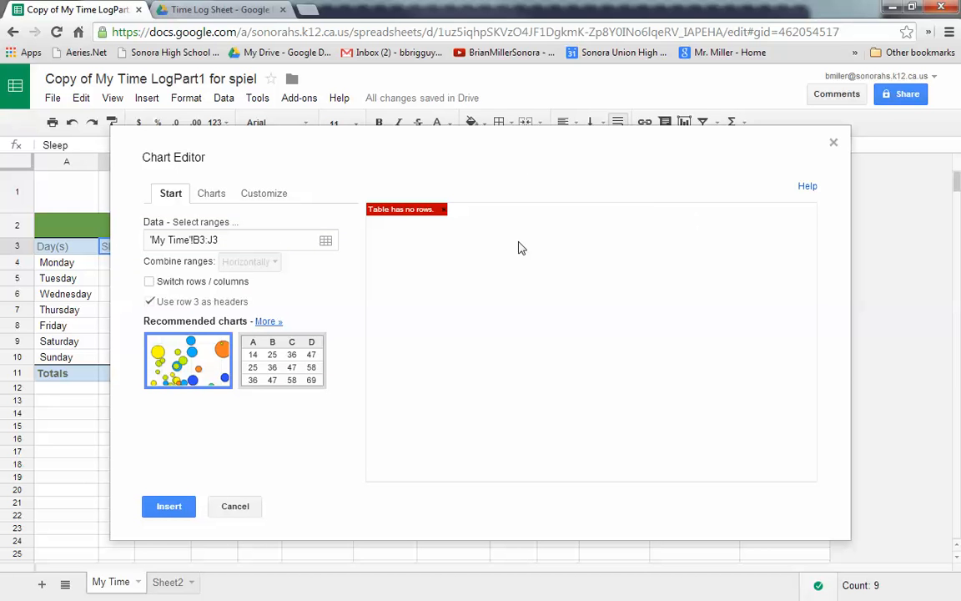
left_click(212, 195)
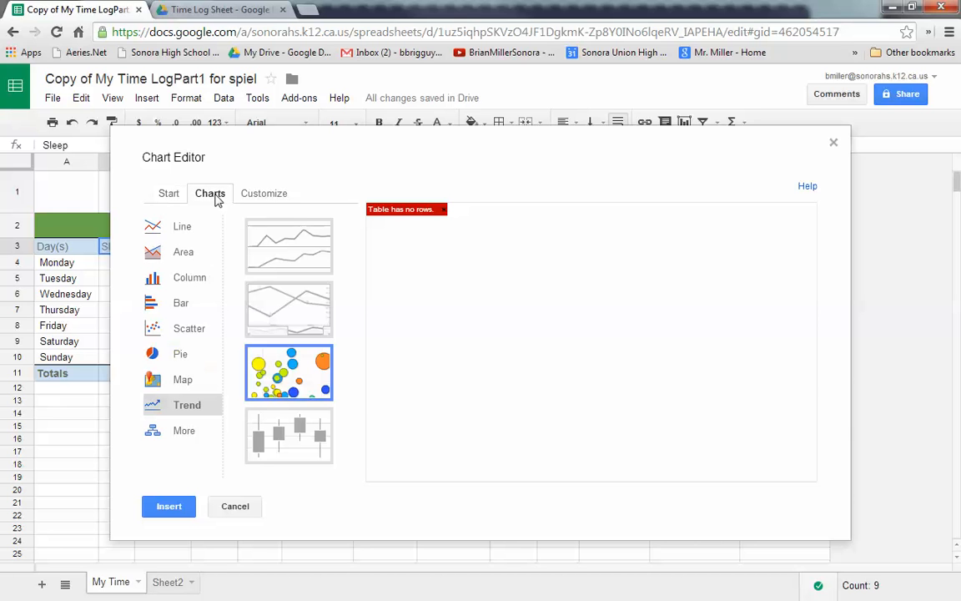
left_click(177, 355)
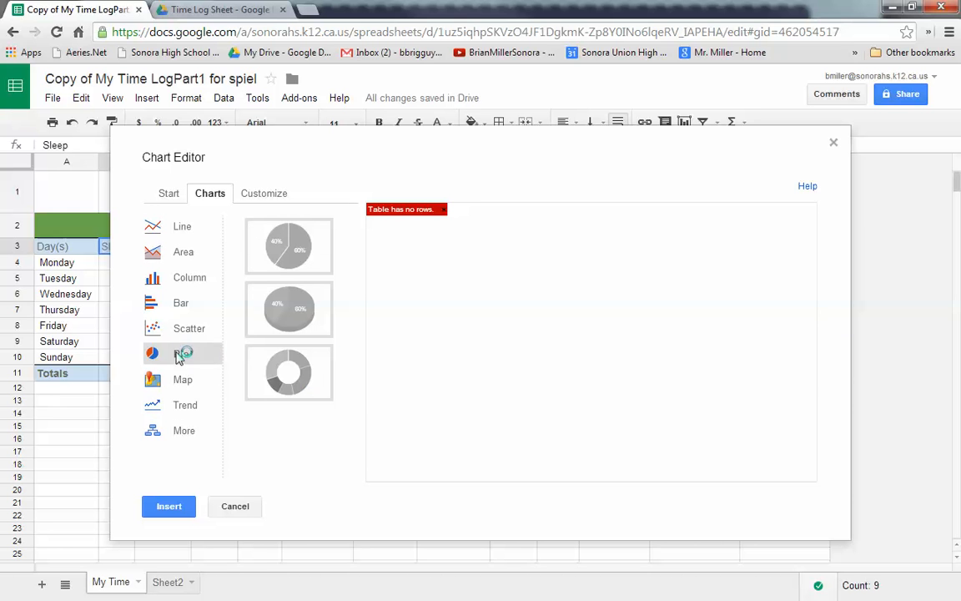
left_click(290, 325)
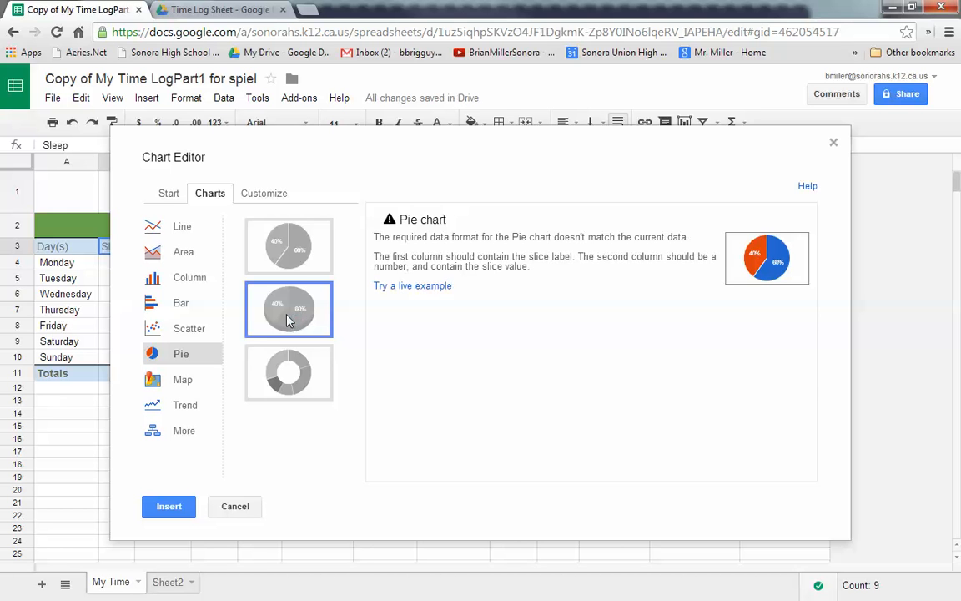
Add the activity totals in B11:J11 as a second data range for the pie chart.
left_click(173, 201)
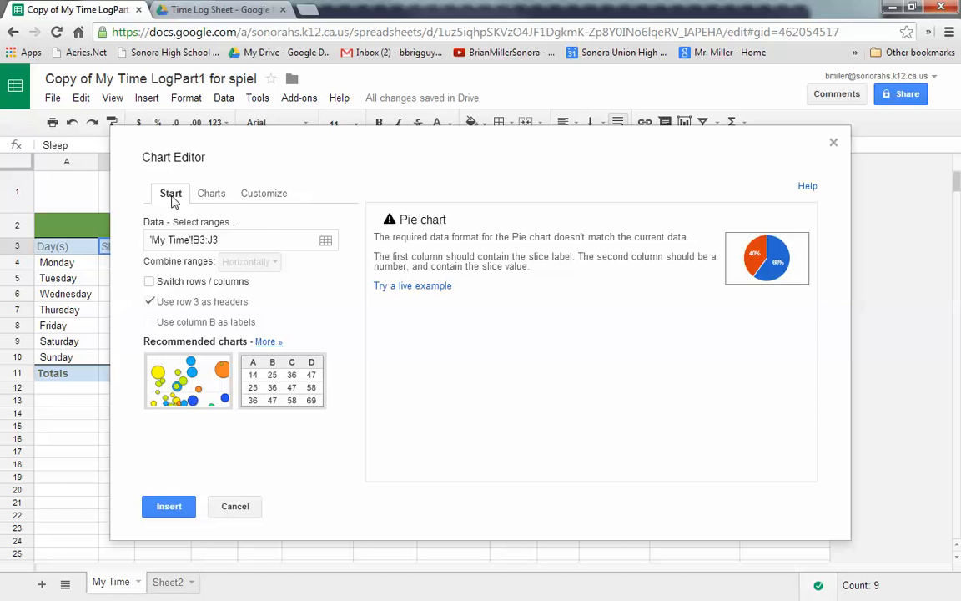
left_click(325, 242)
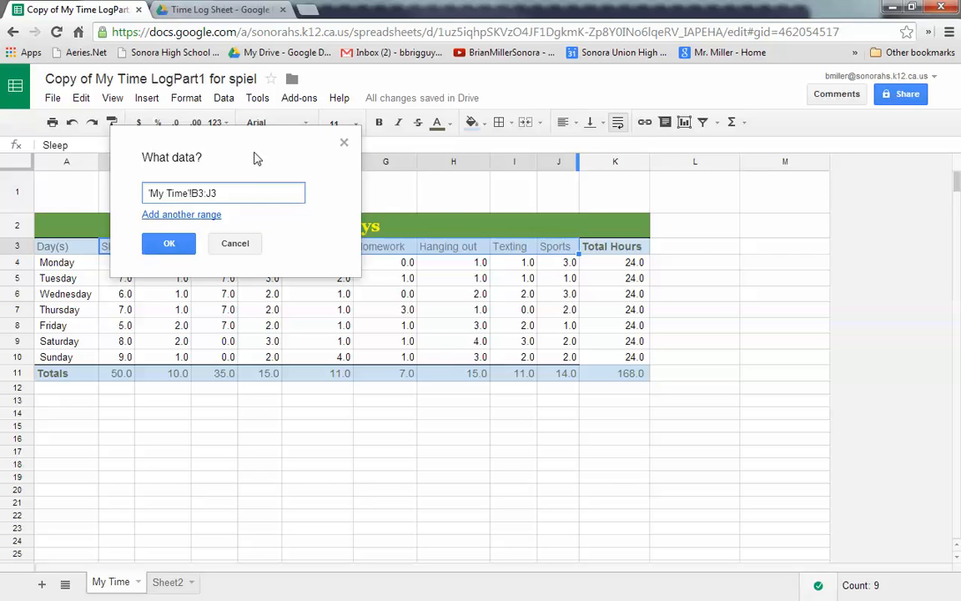
left_click_drag(234, 154, 371, 366)
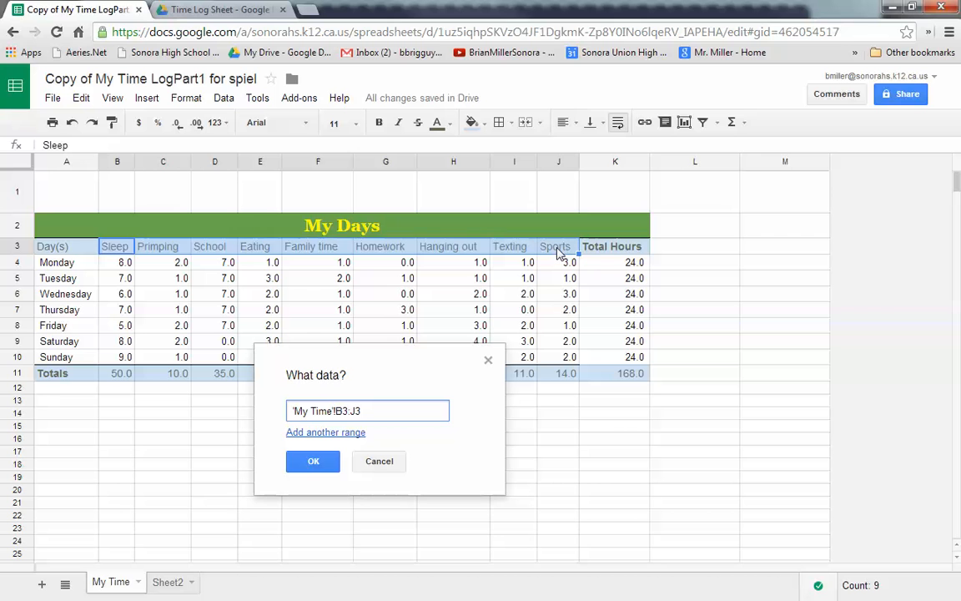
left_click(326, 433)
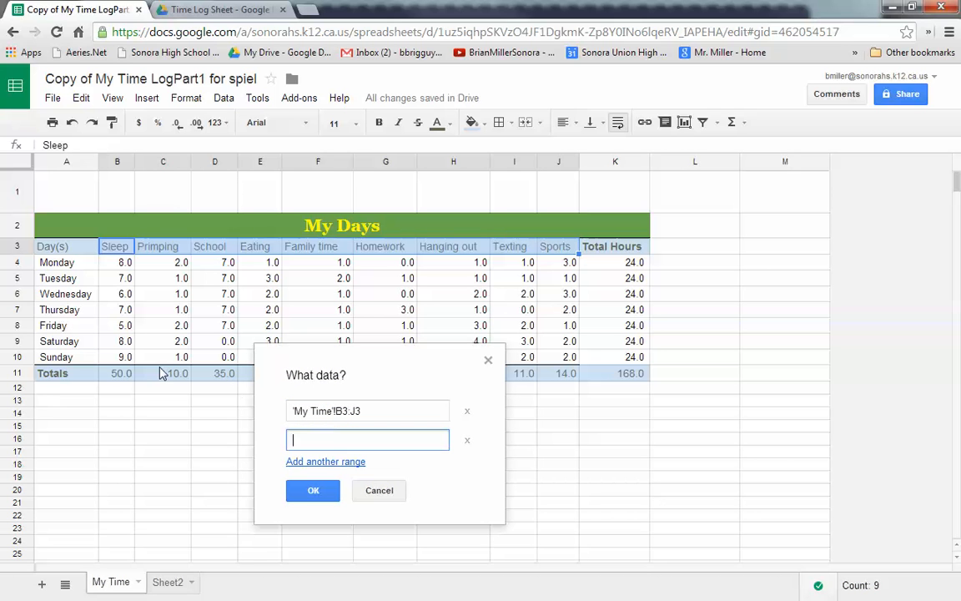
left_click(124, 357)
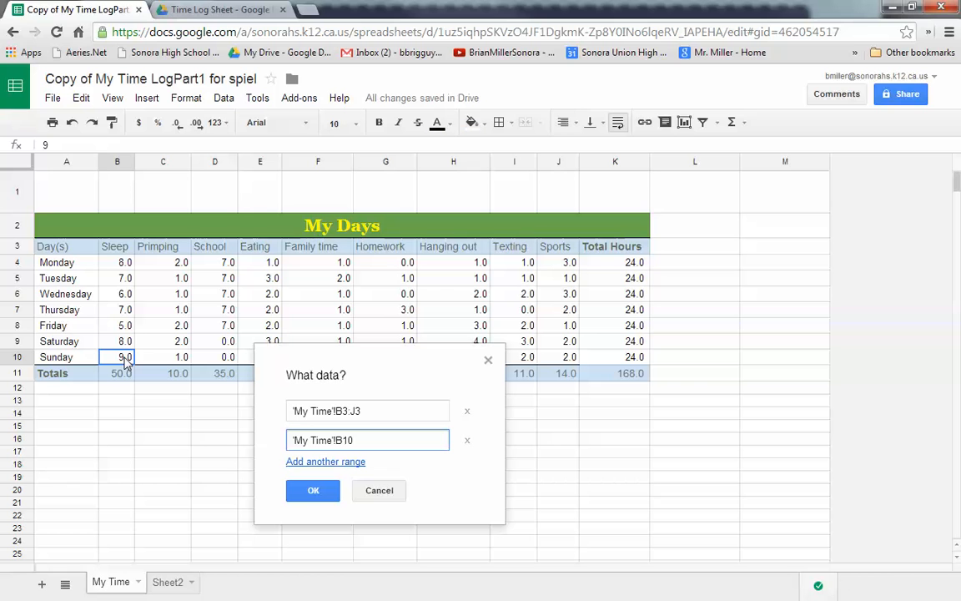
triple_click(292, 437)
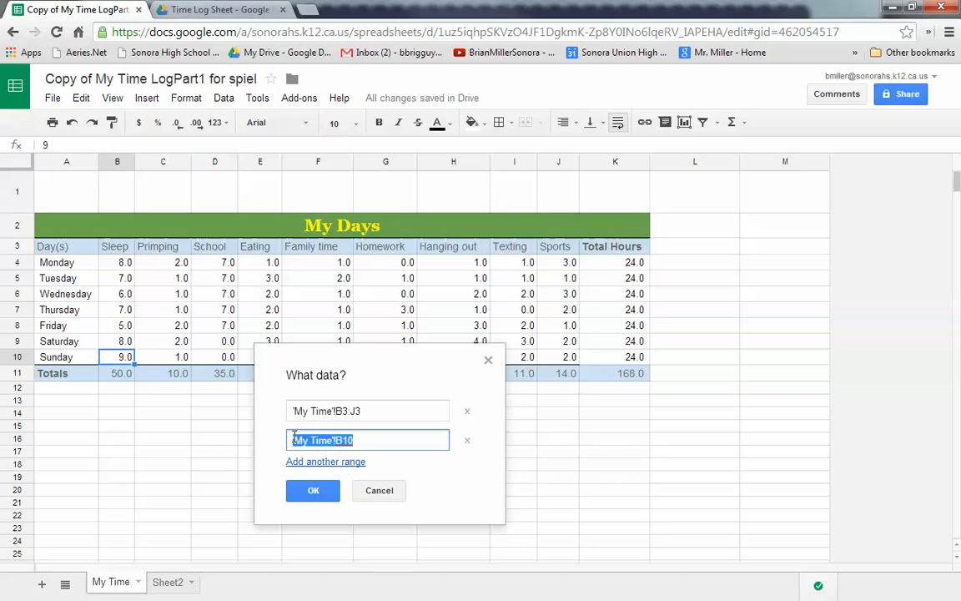
key("BackSpace")
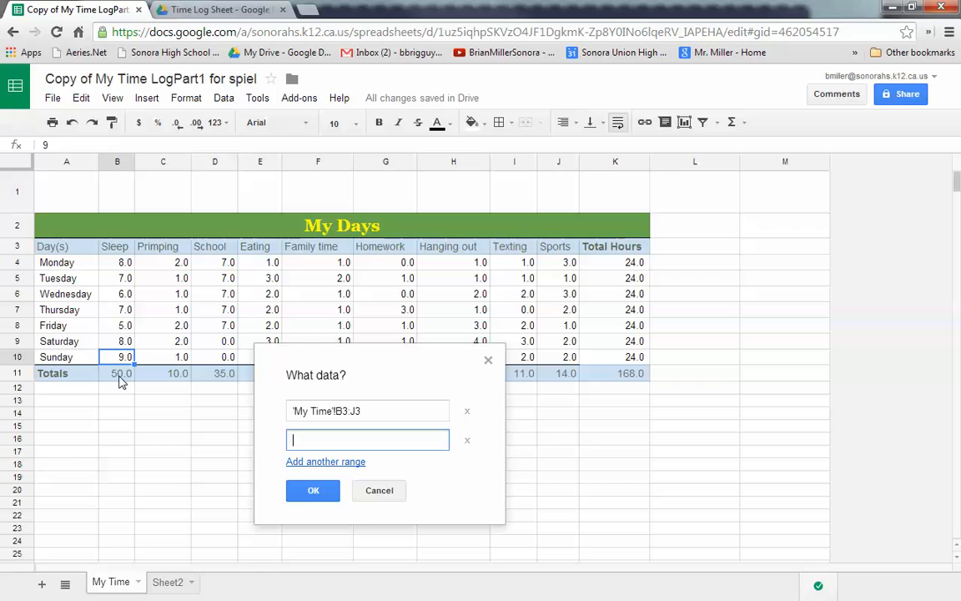
left_click_drag(121, 381, 566, 380)
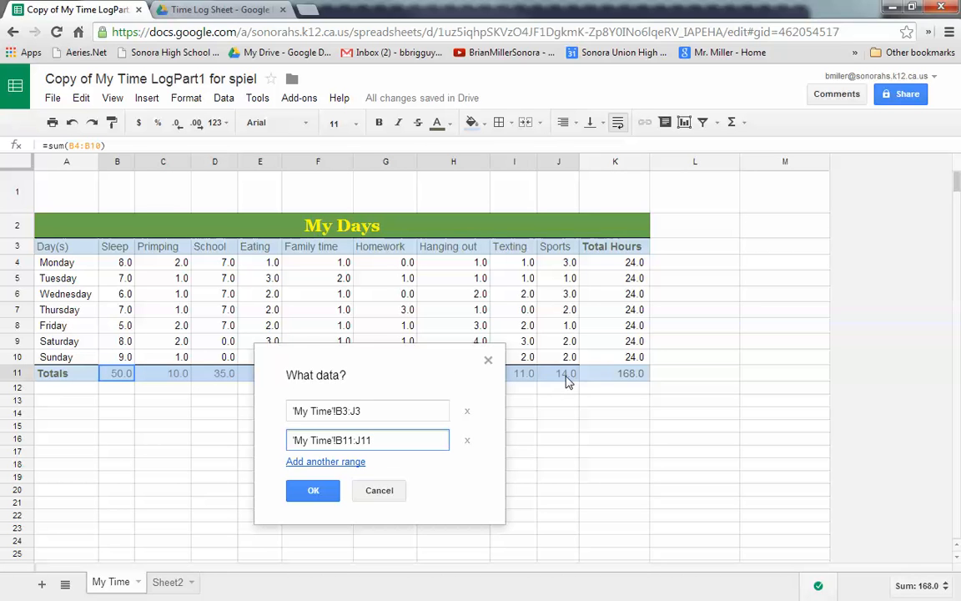
left_click(314, 493)
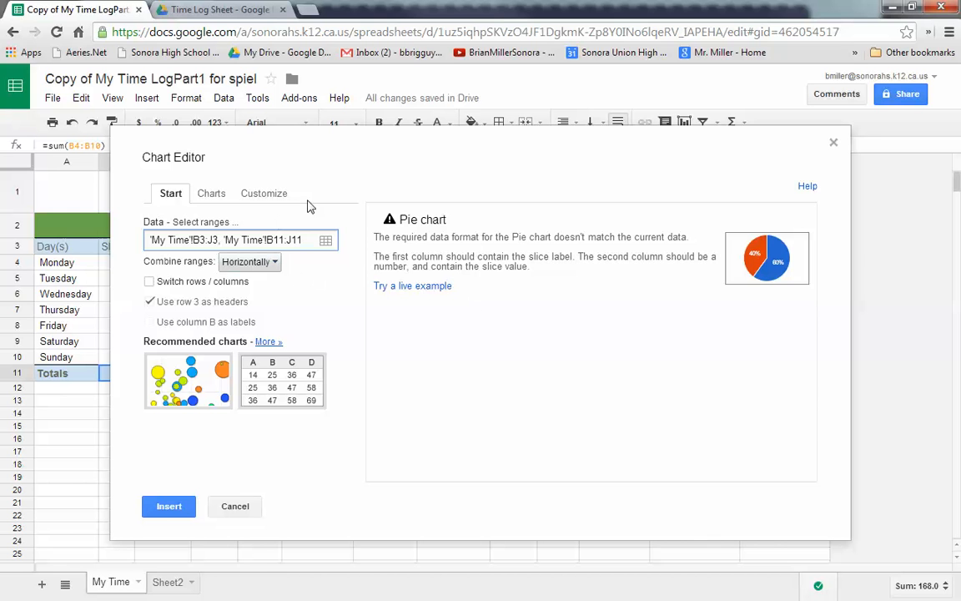
Combine the chart's data ranges vertically and switch its rows and columns.
left_click_drag(370, 189, 513, 227)
left_click_drag(513, 220, 509, 212)
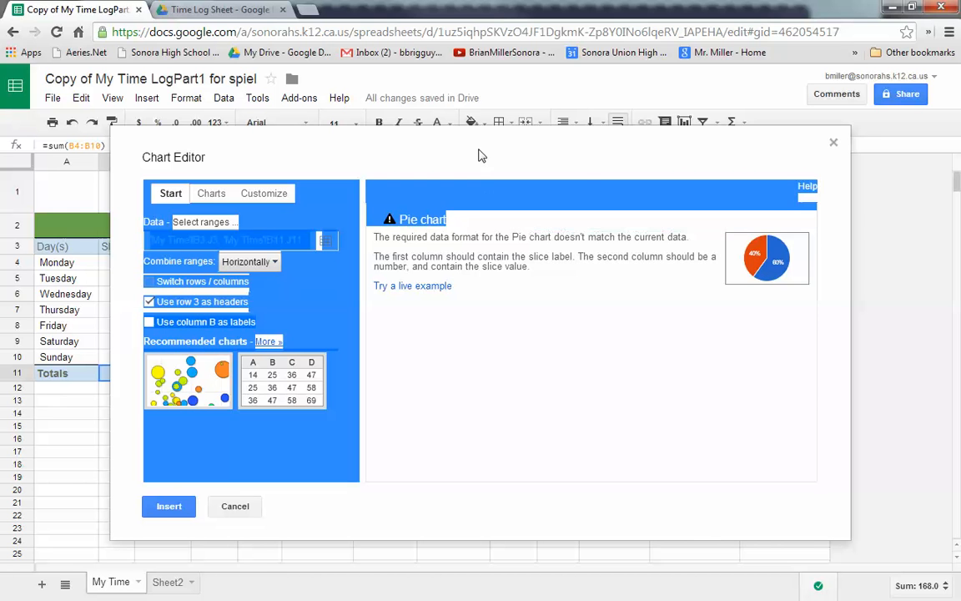
left_click_drag(481, 152, 586, 176)
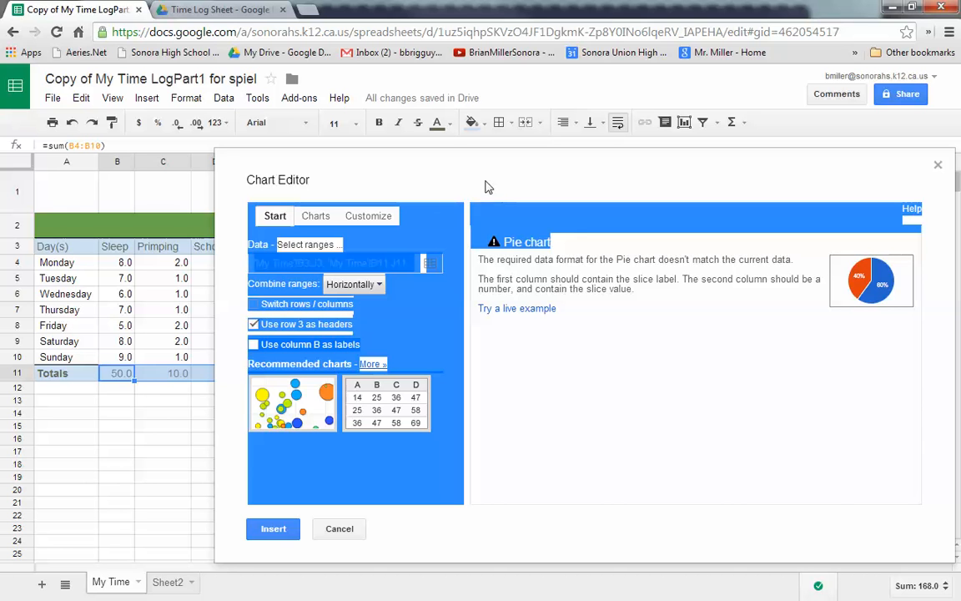
left_click(381, 286)
left_click(375, 332)
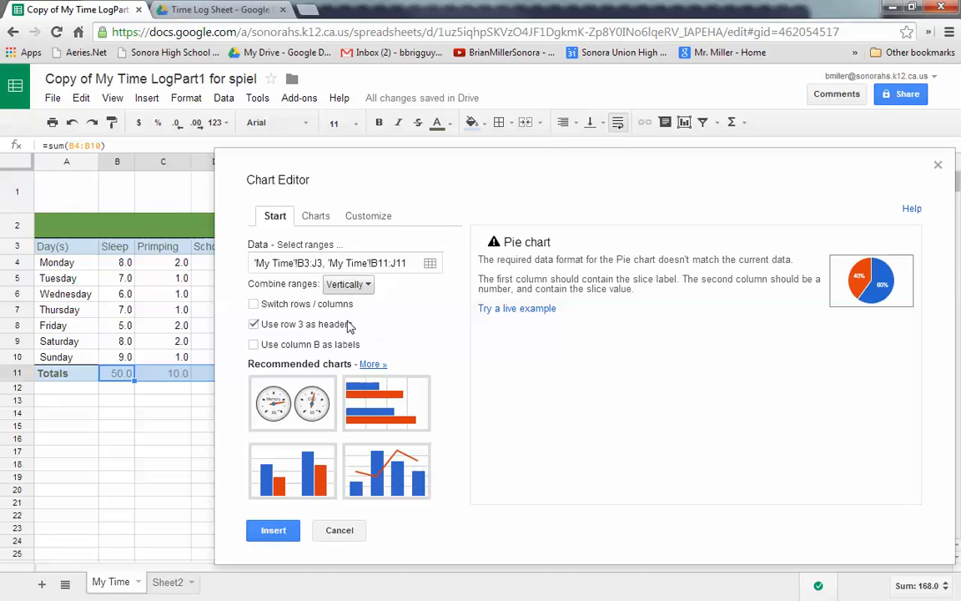
left_click(253, 305)
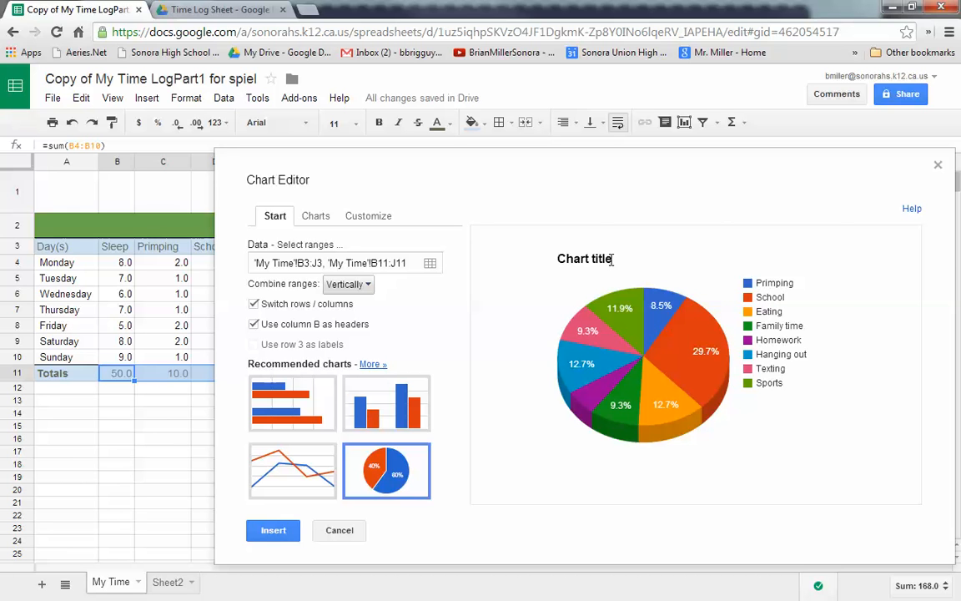
Title the pie chart My Time.
left_click_drag(613, 260, 561, 260)
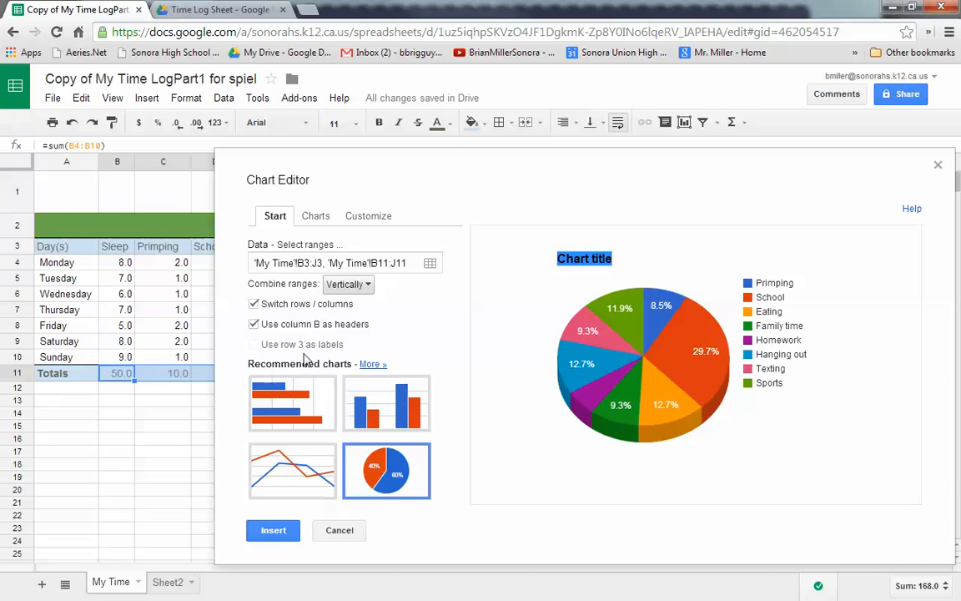
left_click(322, 219)
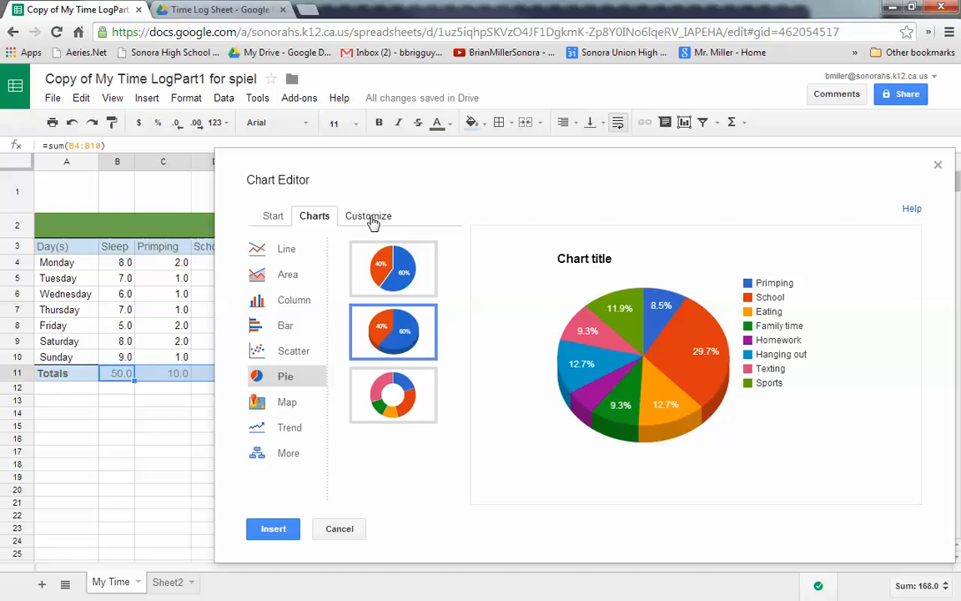
left_click(372, 218)
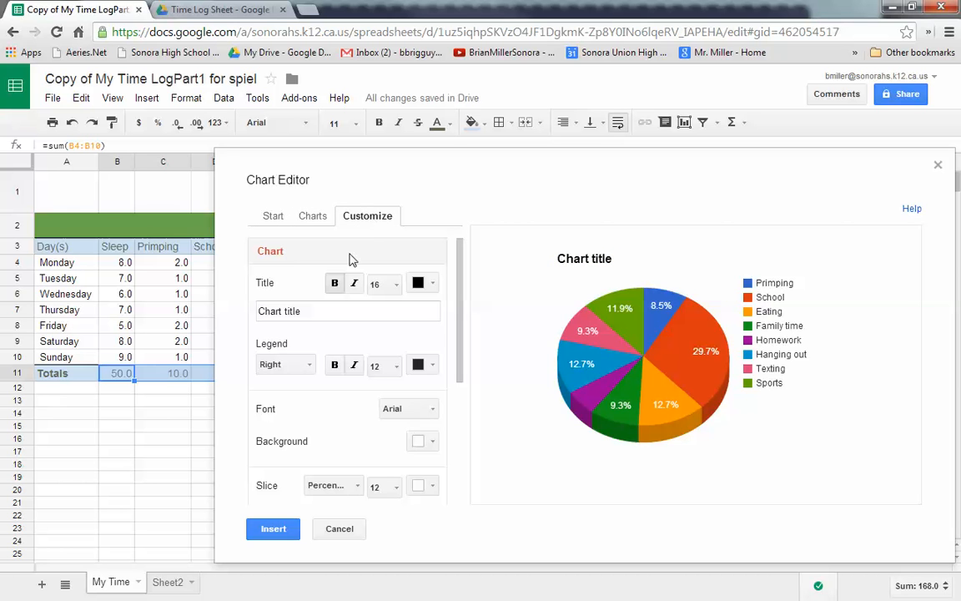
left_click_drag(309, 313, 258, 313)
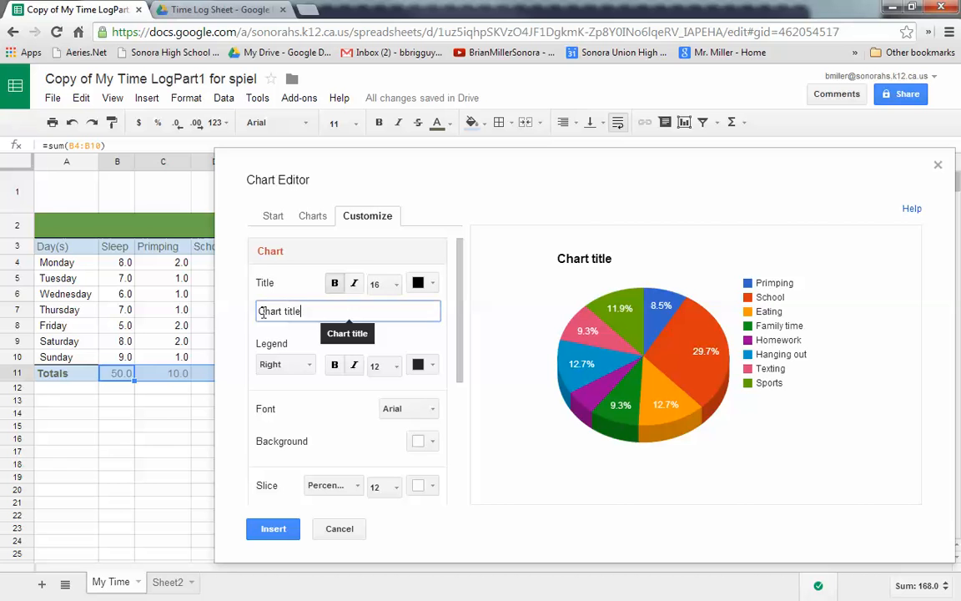
type("My Time")
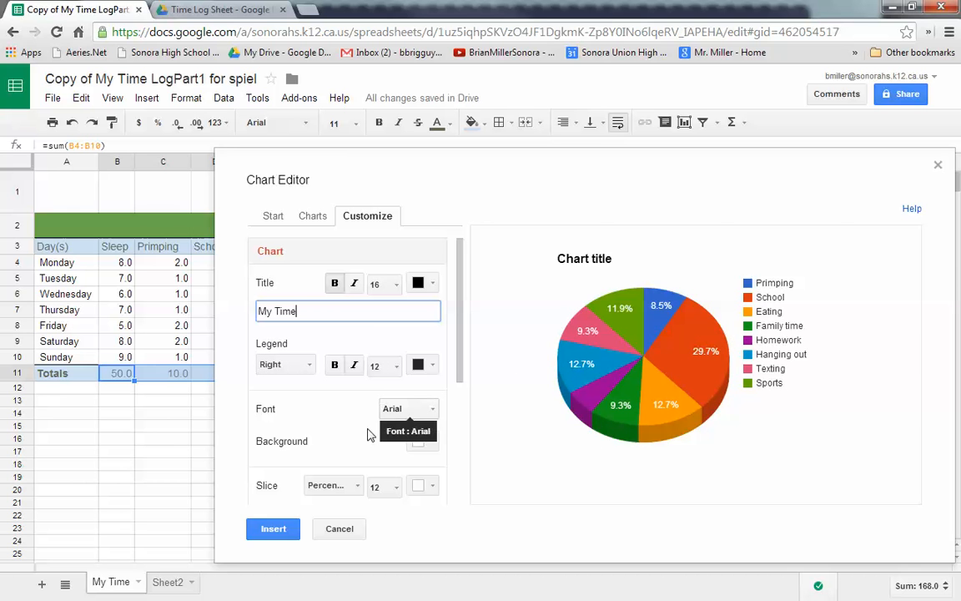
left_click(431, 451)
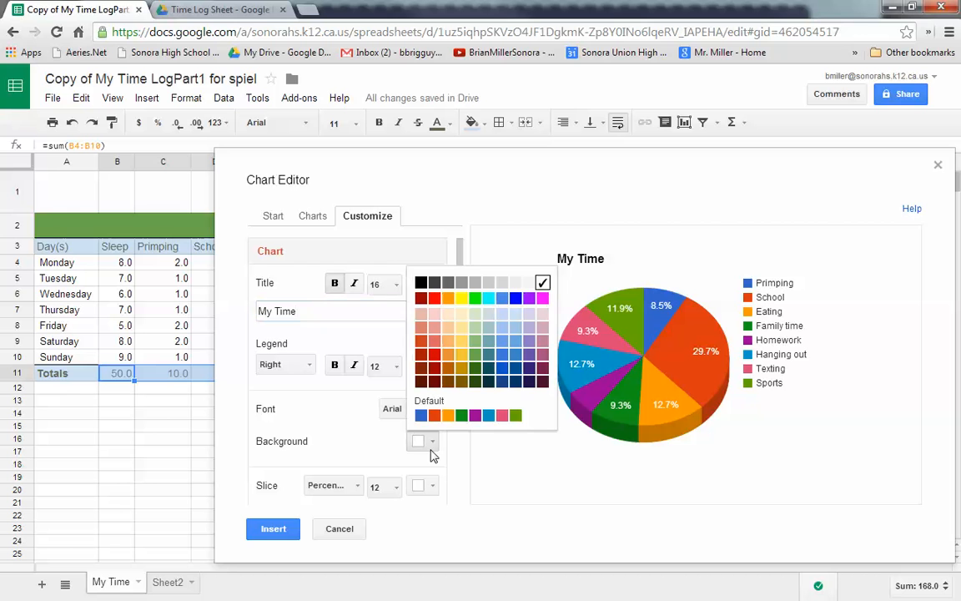
left_click(406, 535)
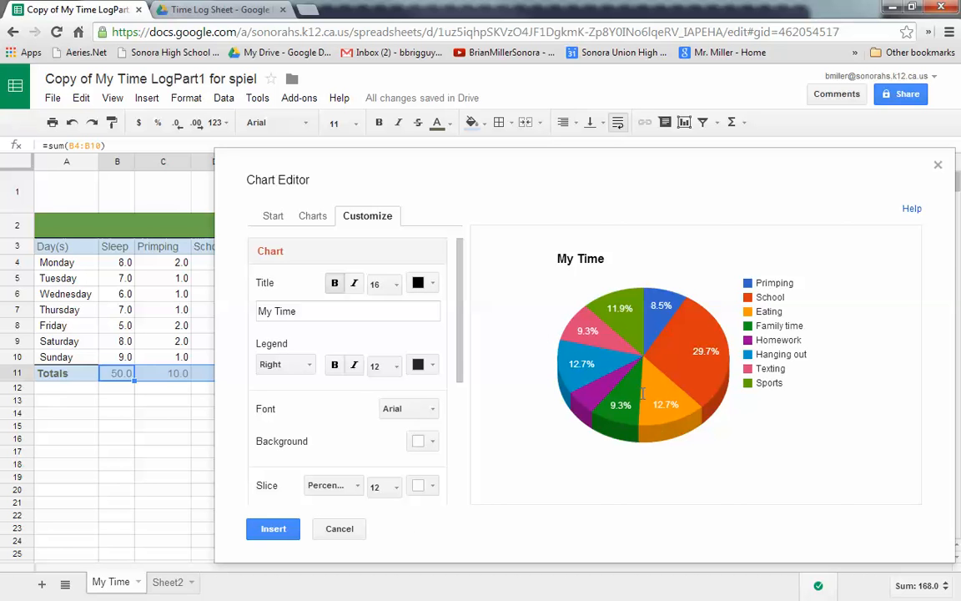
Set the pie slice label size to 9 and insert the chart into the My Time sheet.
mouse_move(614, 393)
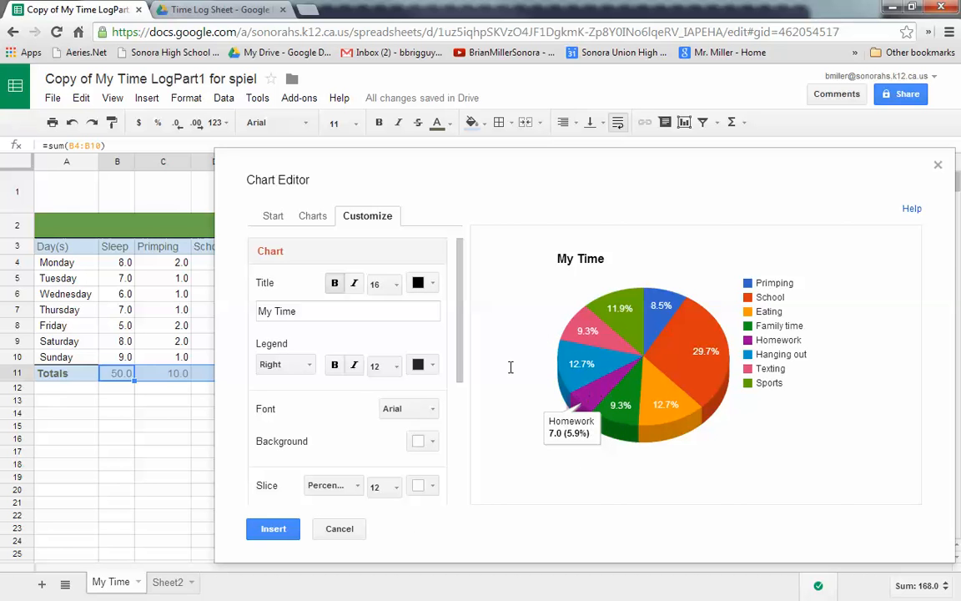
left_click_drag(463, 384, 458, 422)
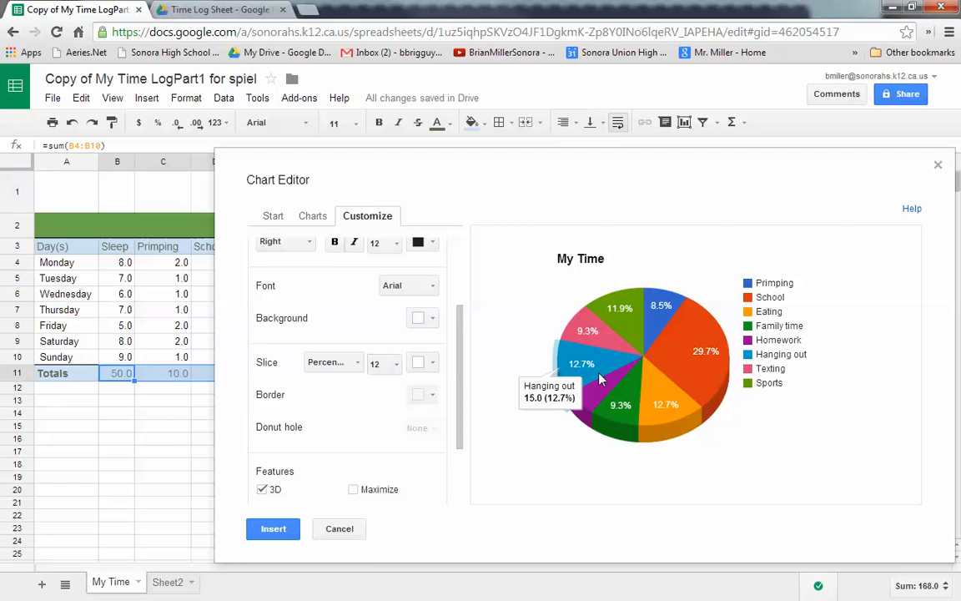
left_click(378, 363)
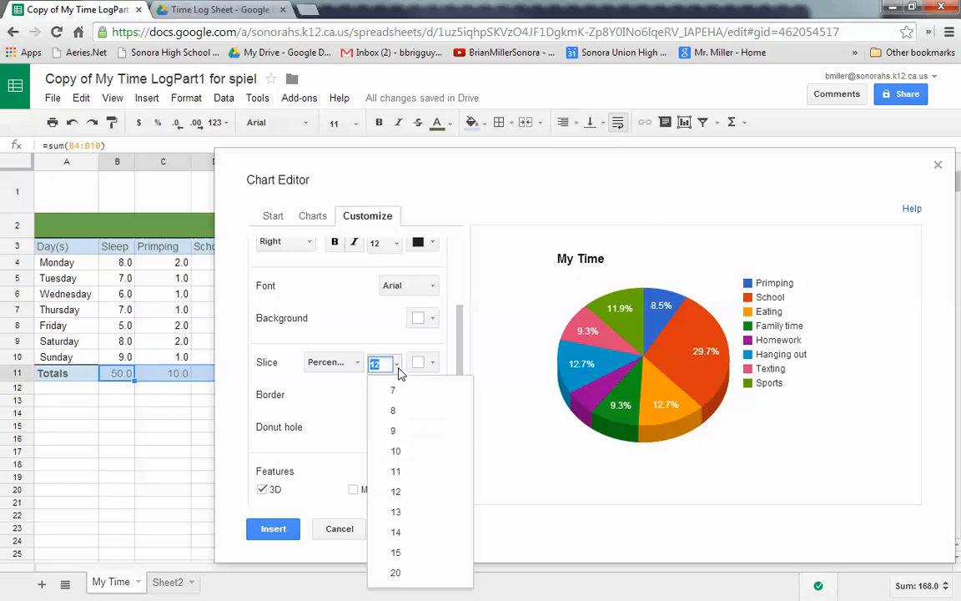
left_click(399, 431)
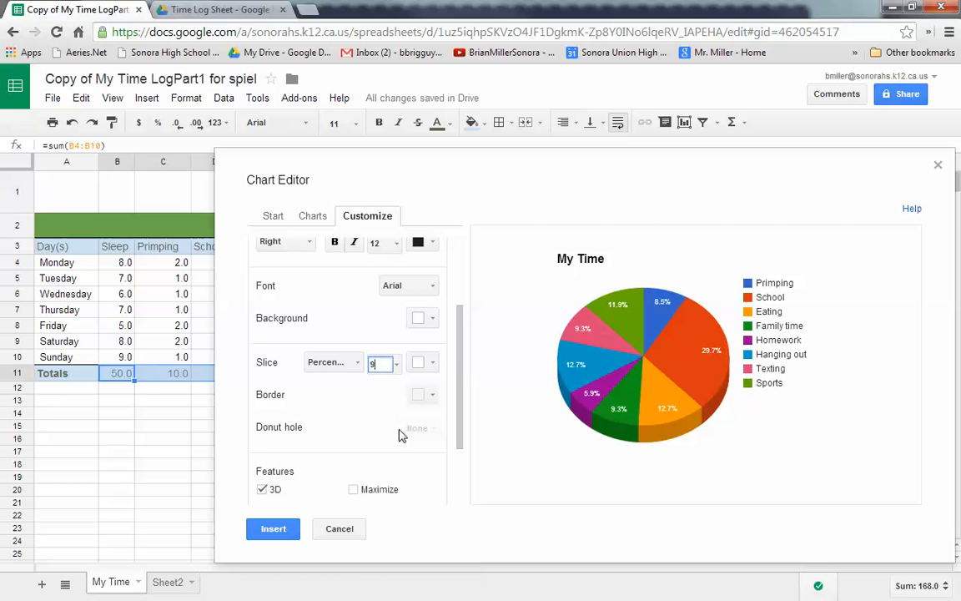
left_click(278, 531)
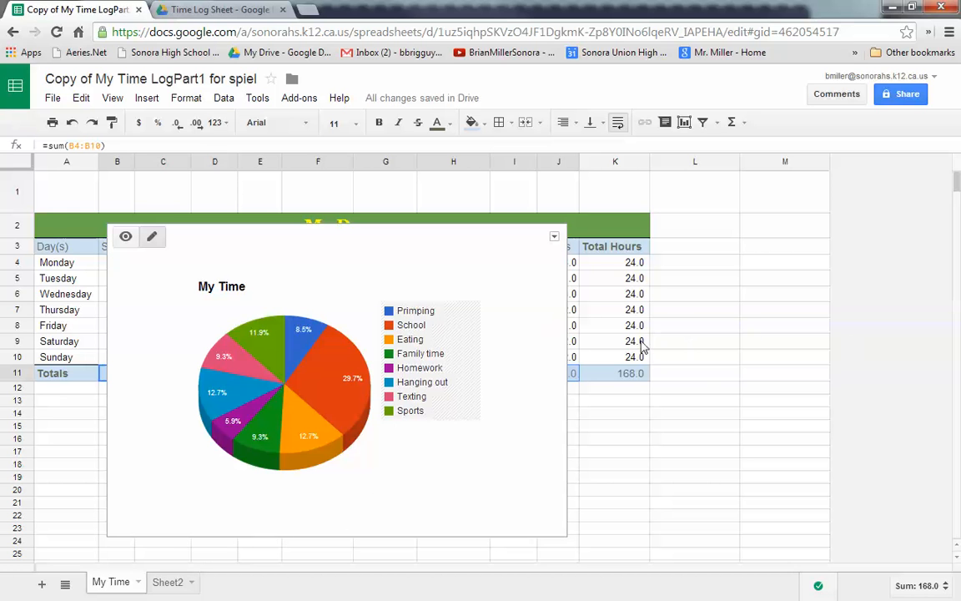
scroll(957, 214, "down", 2)
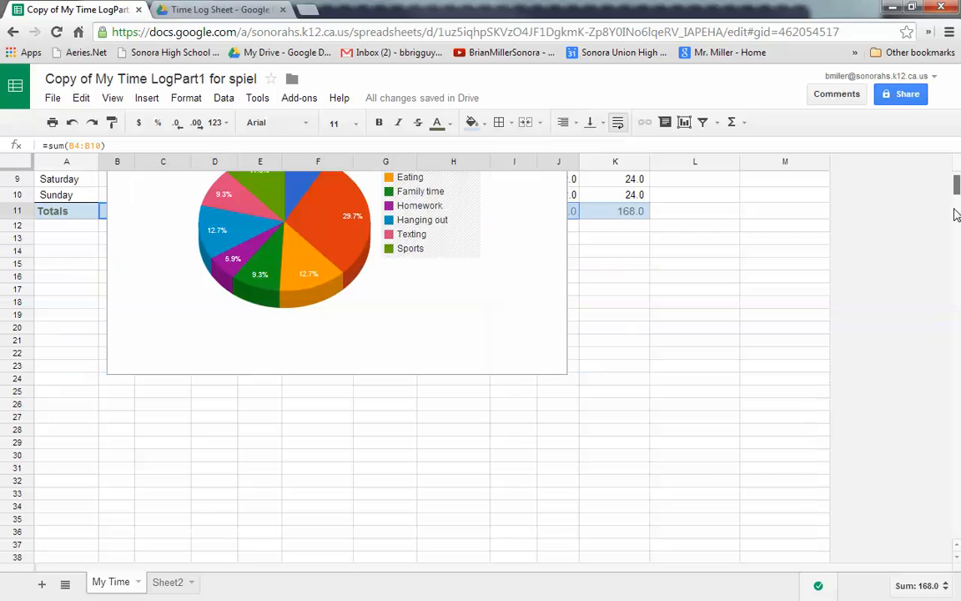
scroll(532, 255, "down", 8)
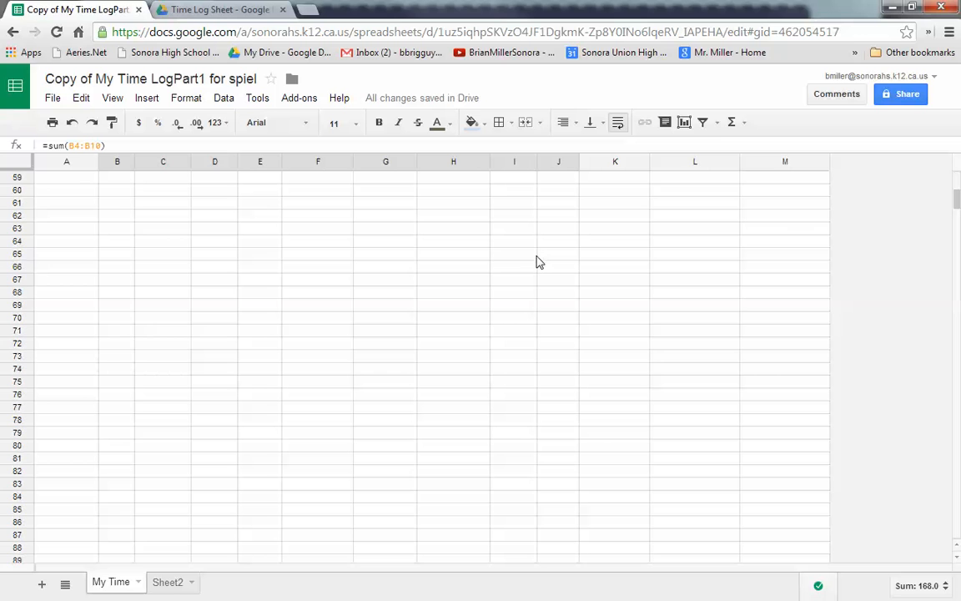
scroll(538, 263, "down", 4)
scroll(538, 263, "up", 9)
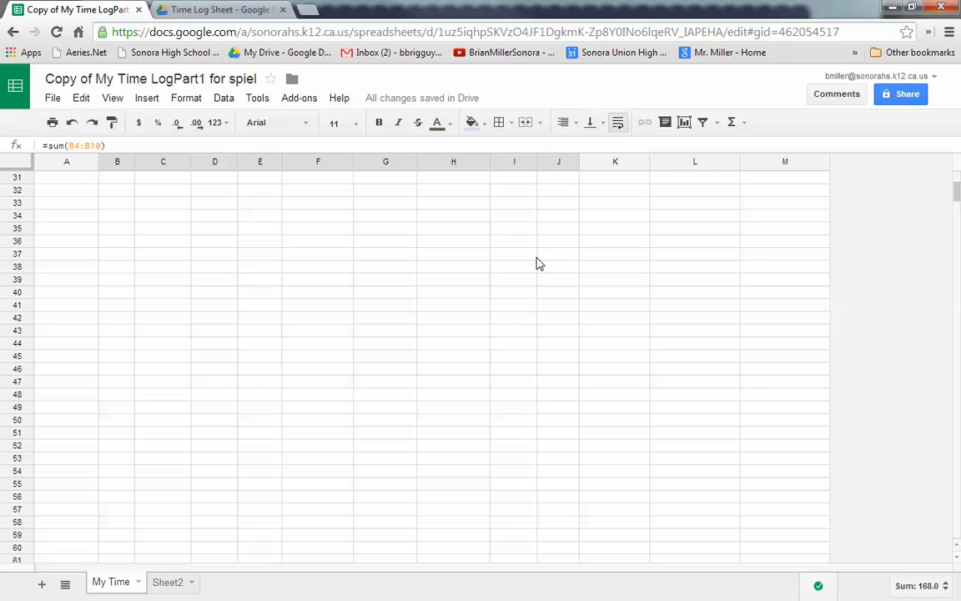
Move the My Time pie chart off the data table to the empty rows below the Totals row, starting at row 15.
scroll(538, 264, "up", 7)
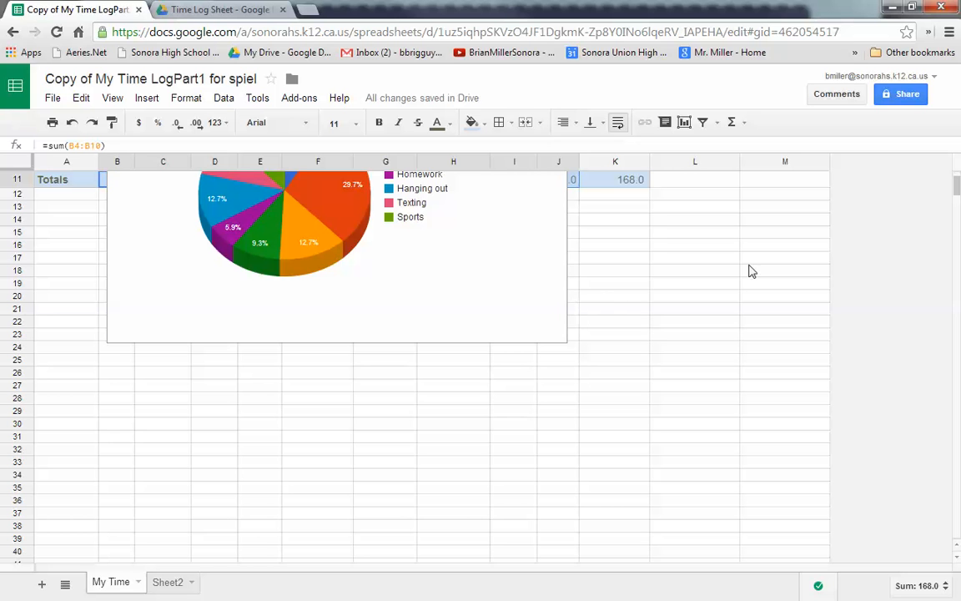
scroll(939, 192, "up", 4)
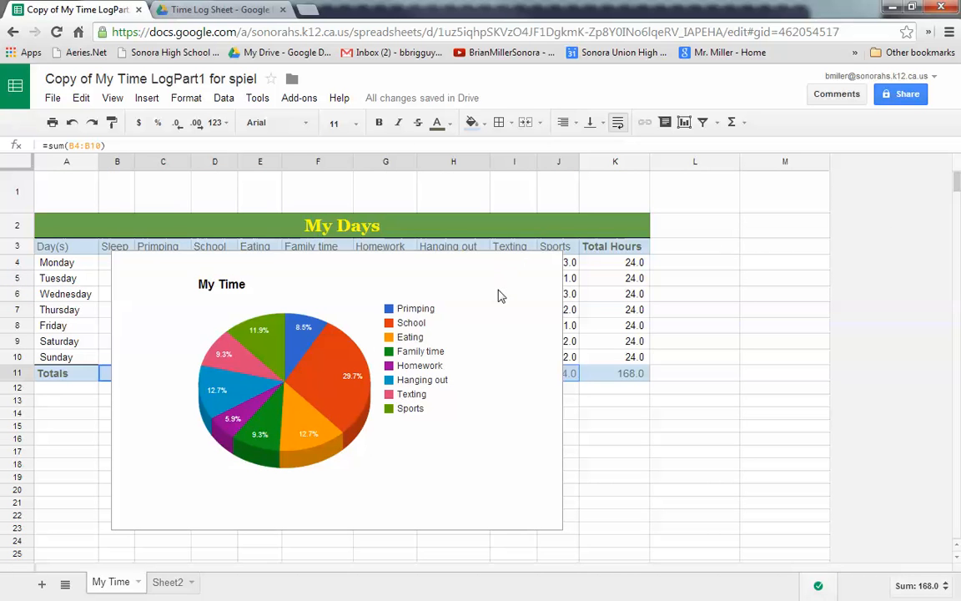
left_click(498, 309)
left_click_drag(490, 233, 474, 408)
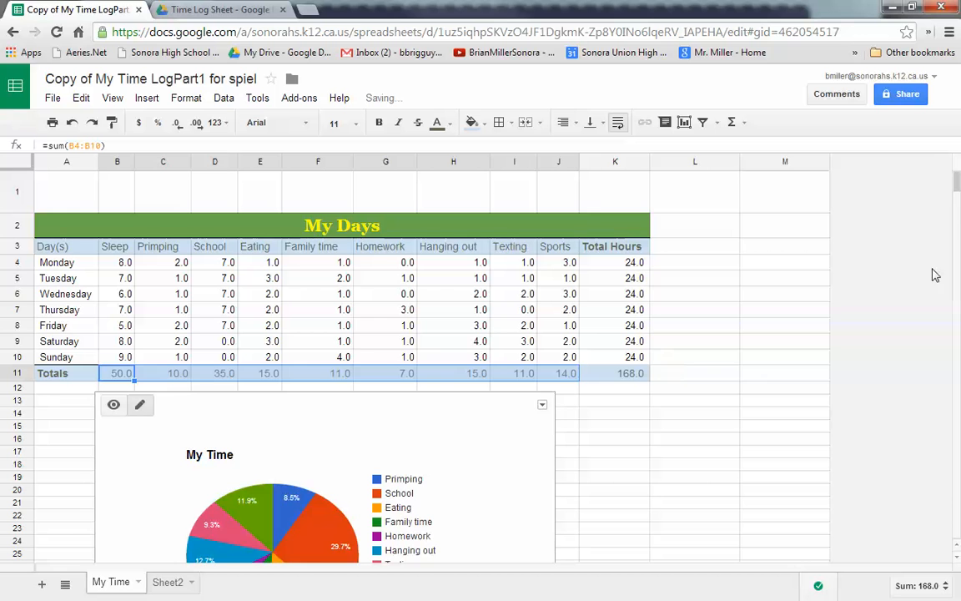
left_click(957, 193)
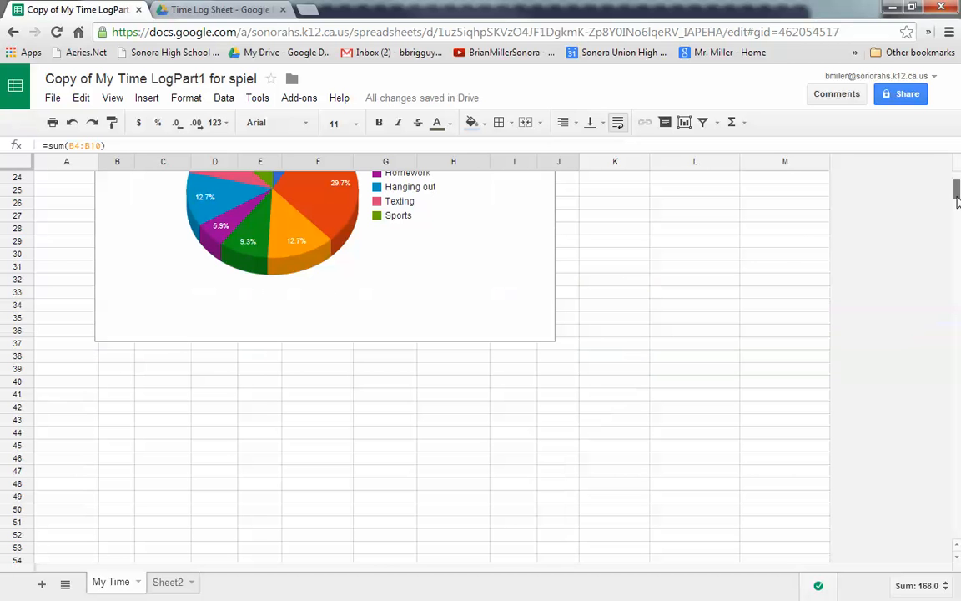
scroll(788, 249, "up", 4)
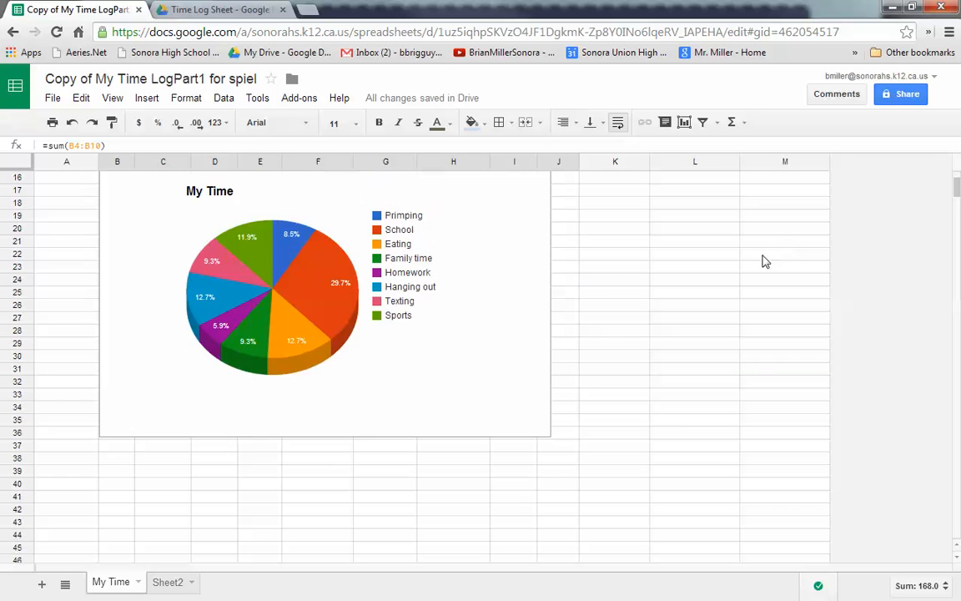
scroll(758, 264, "up", 4)
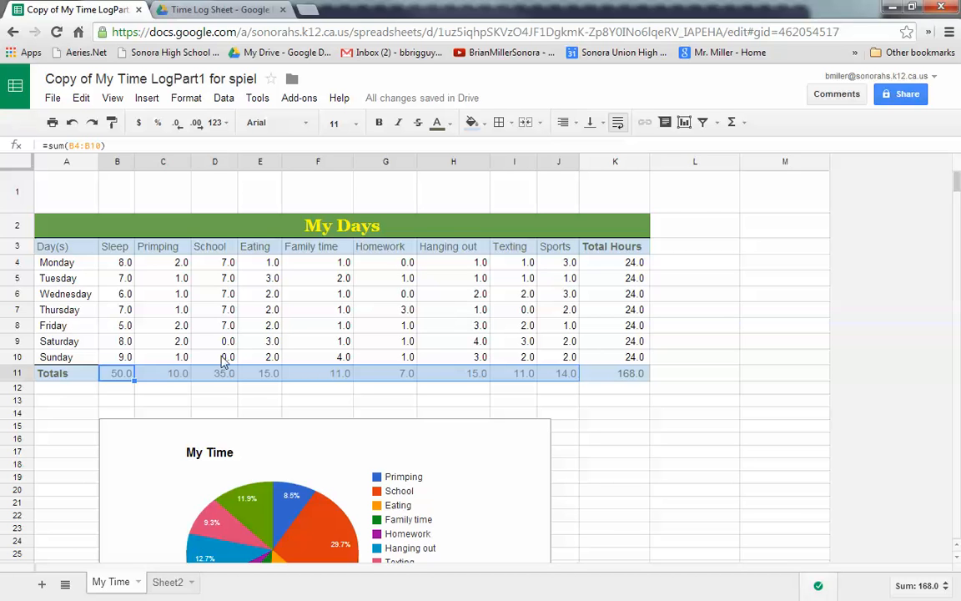
scroll(826, 279, "down", 1)
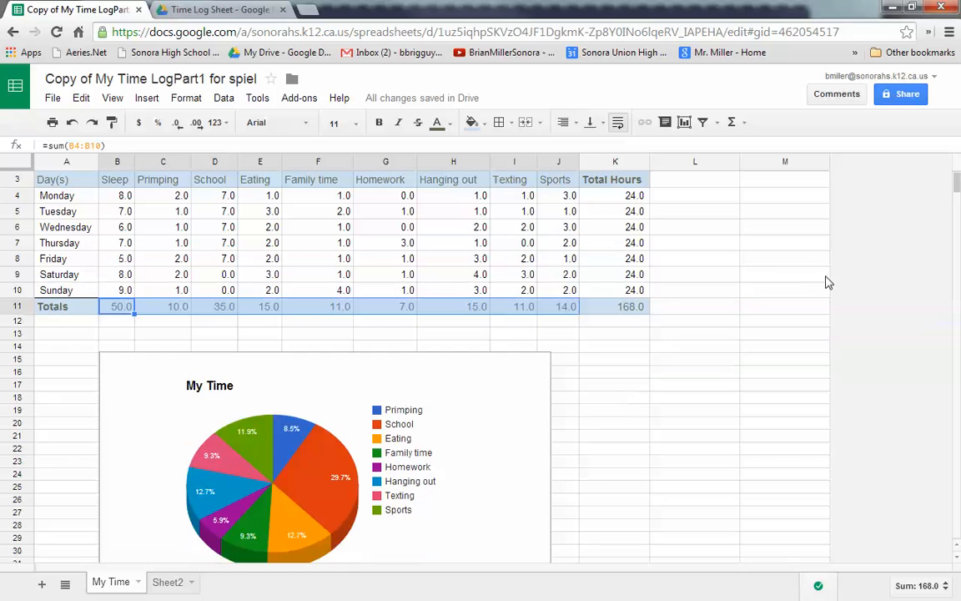
scroll(816, 283, "down", 1)
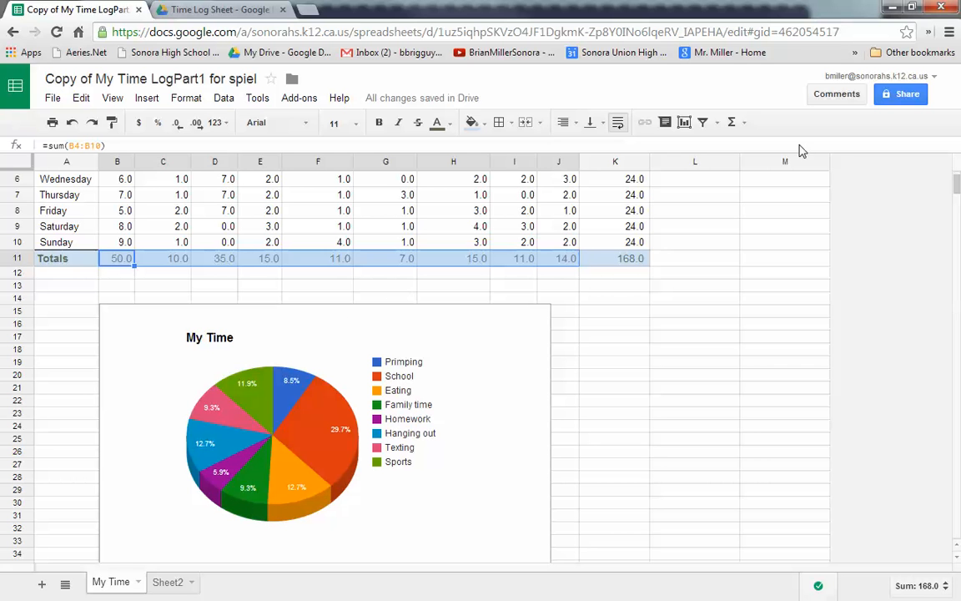
left_click(912, 9)
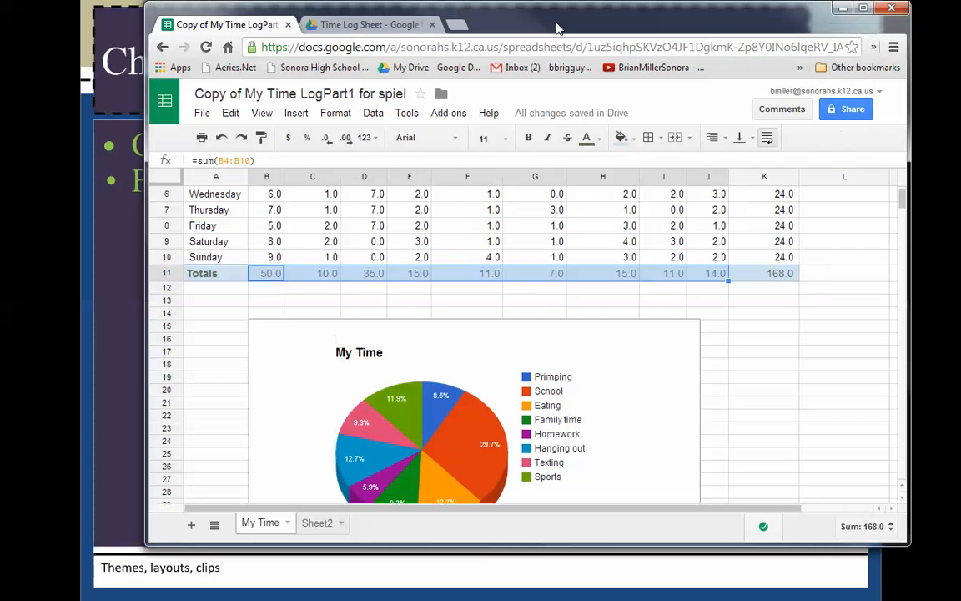
left_click_drag(558, 28, 960, 48)
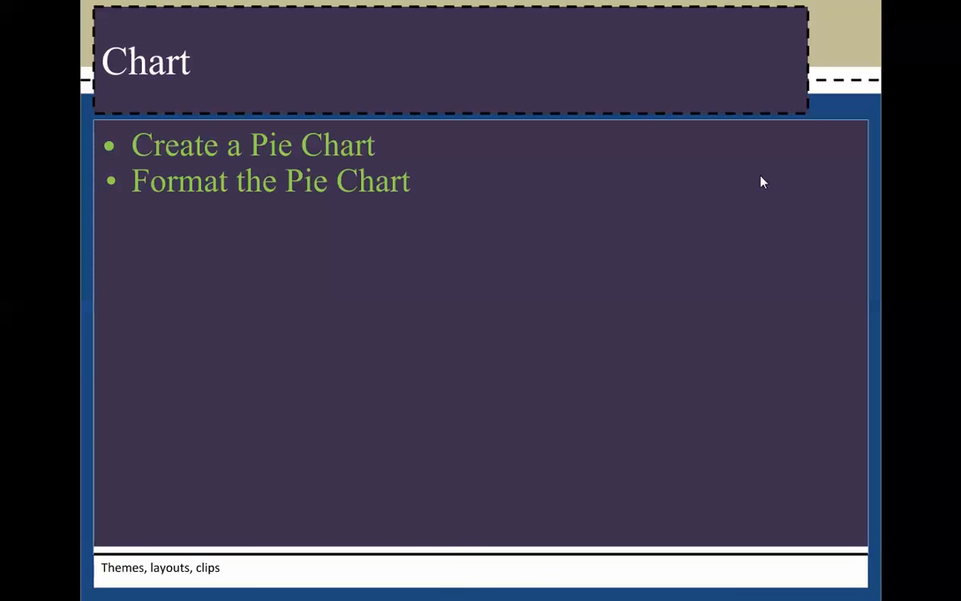
left_click(443, 315)
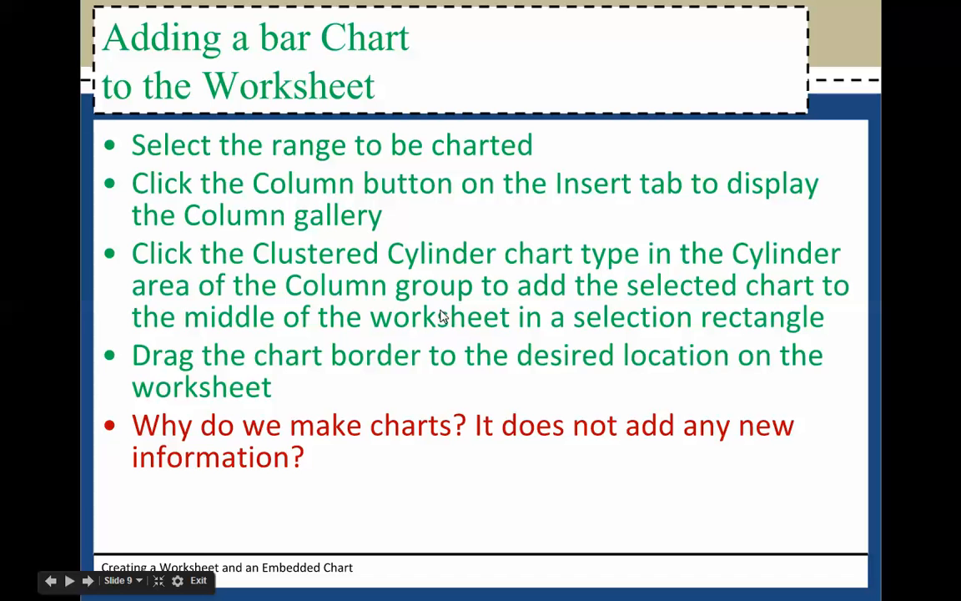
left_click(443, 316)
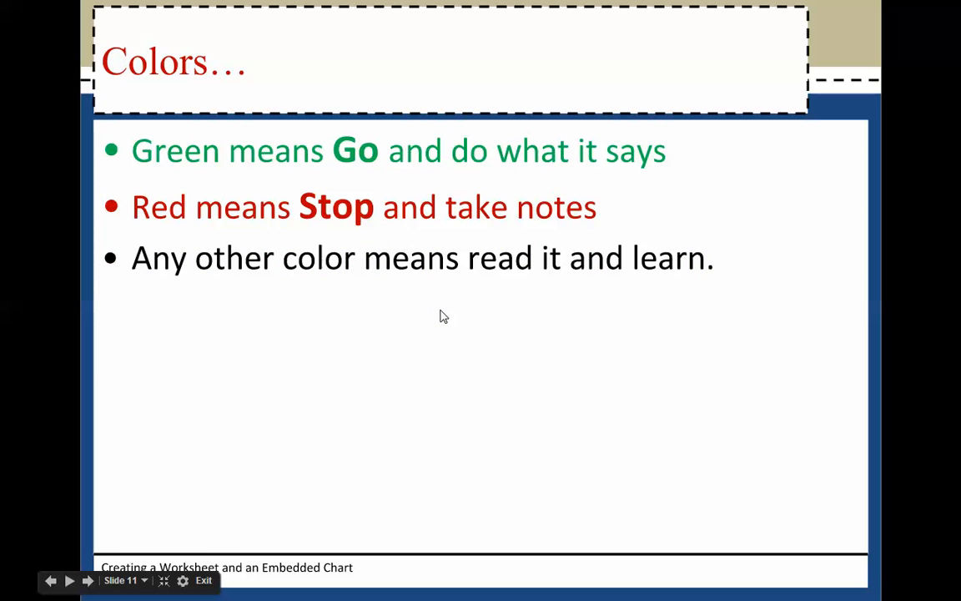
left_click(443, 316)
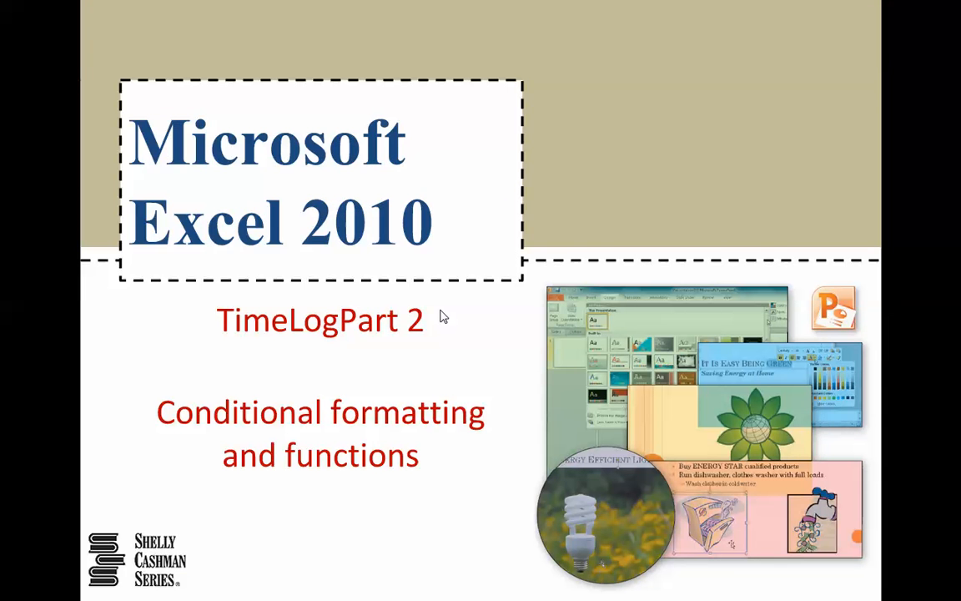
scroll(442, 316, "up", 3)
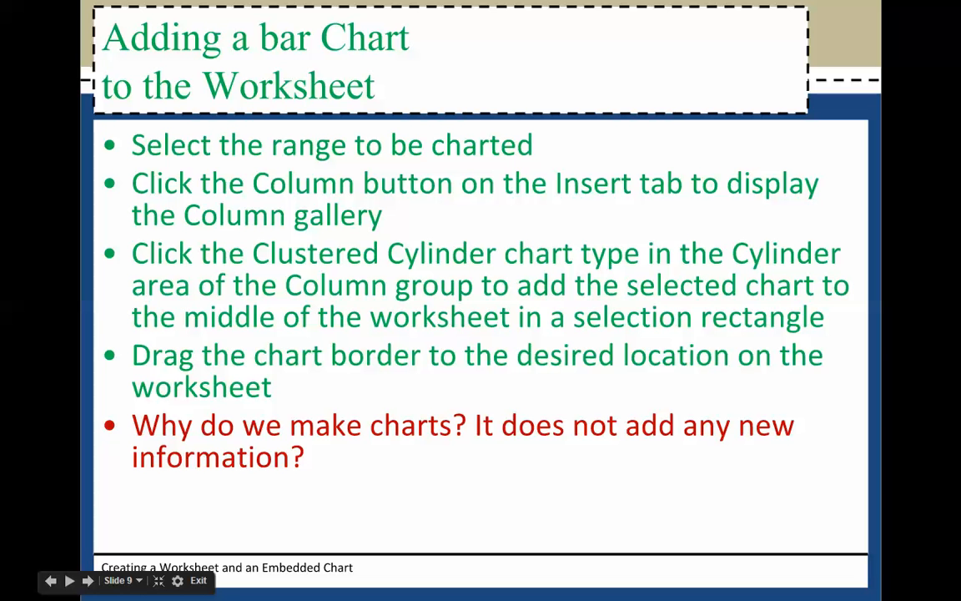
left_click_drag(960, 51, 700, 43)
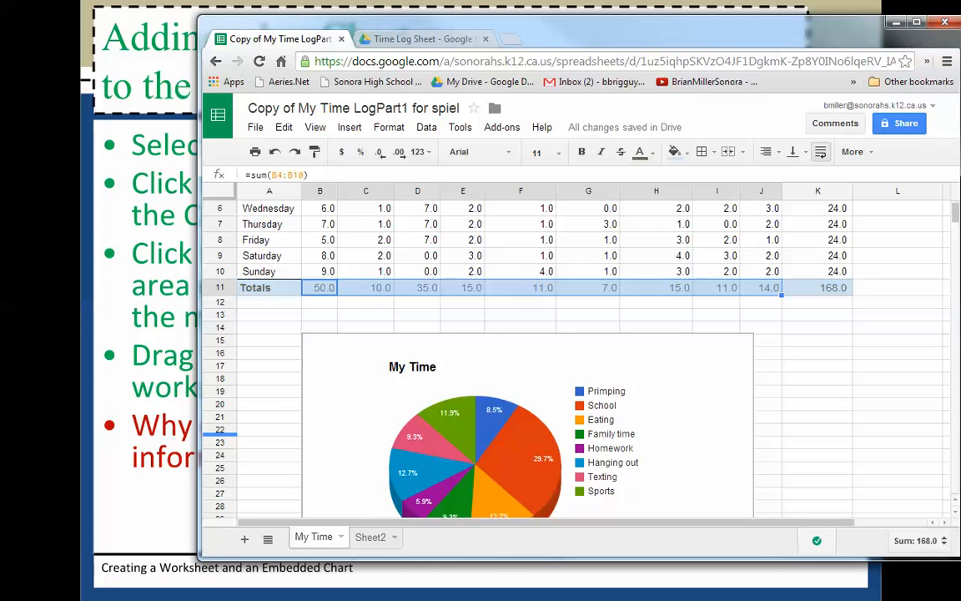
left_click(123, 496)
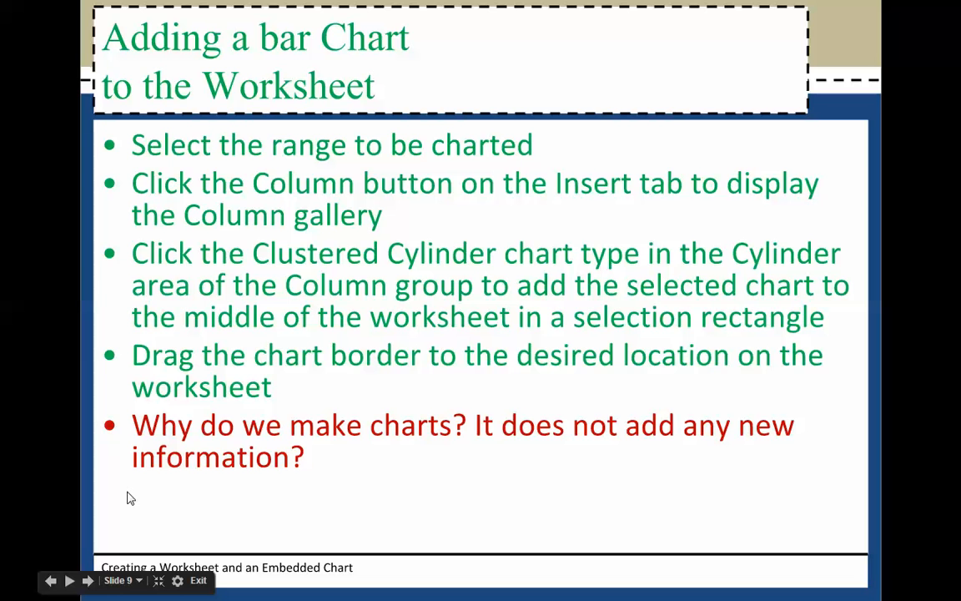
key("Left")
key("Left")
key("Left")
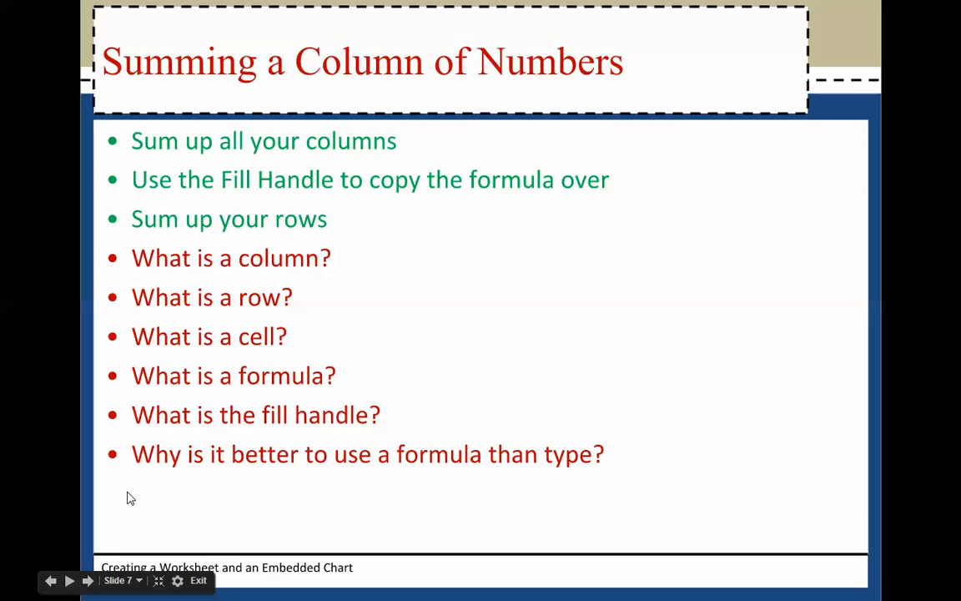
key("Left")
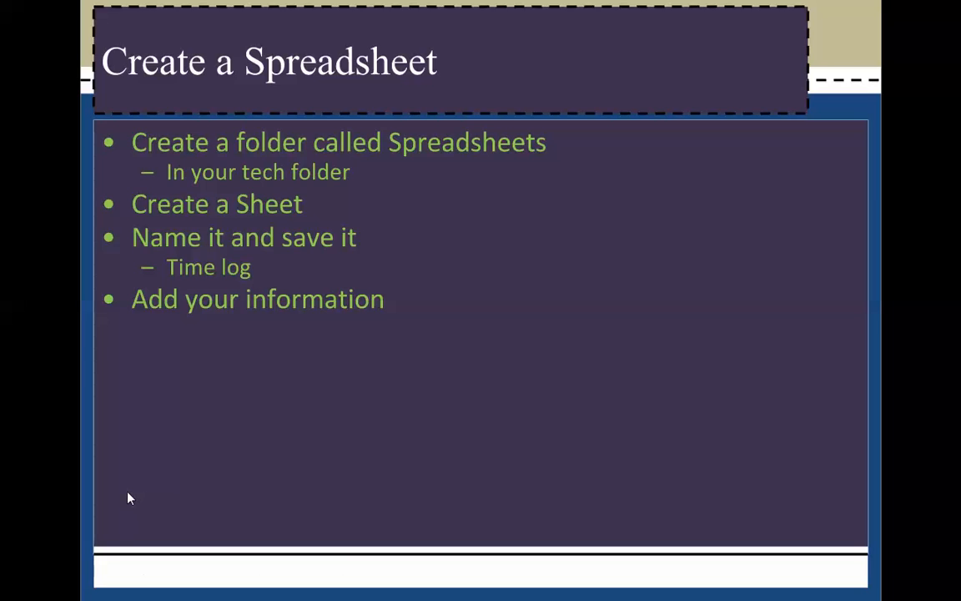
key("Left")
key("Left")
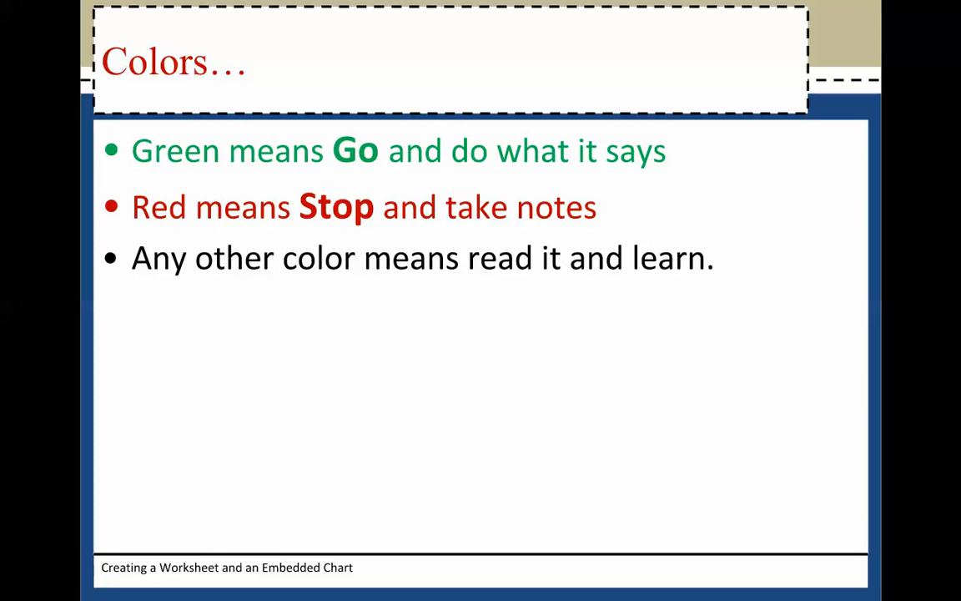
key("Right")
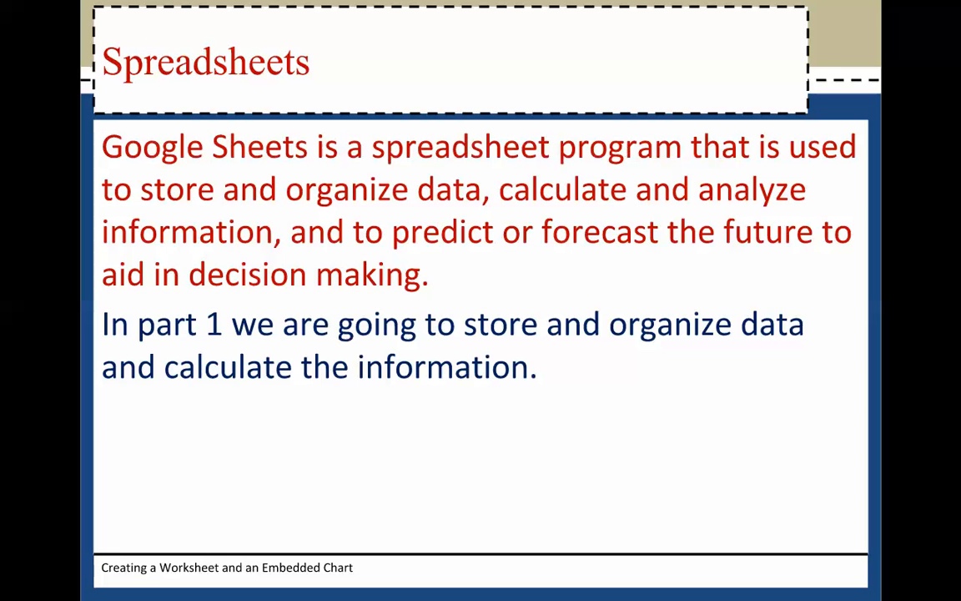